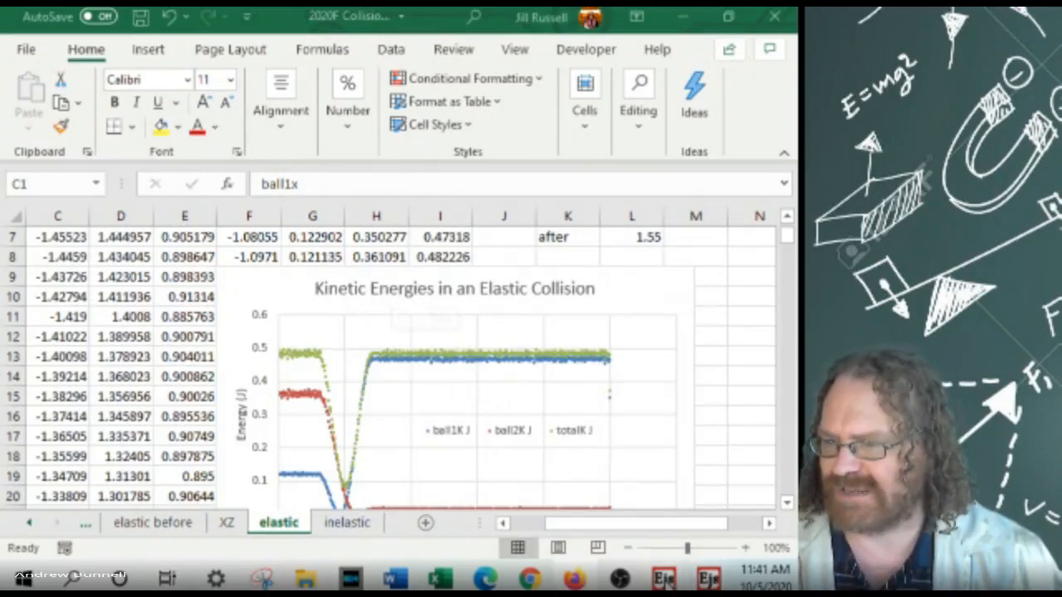
Bring the collision simulation and its output table to the front, and copy all rows of time, x1 and x2 data
mouse_move(680, 584)
click(395, 392)
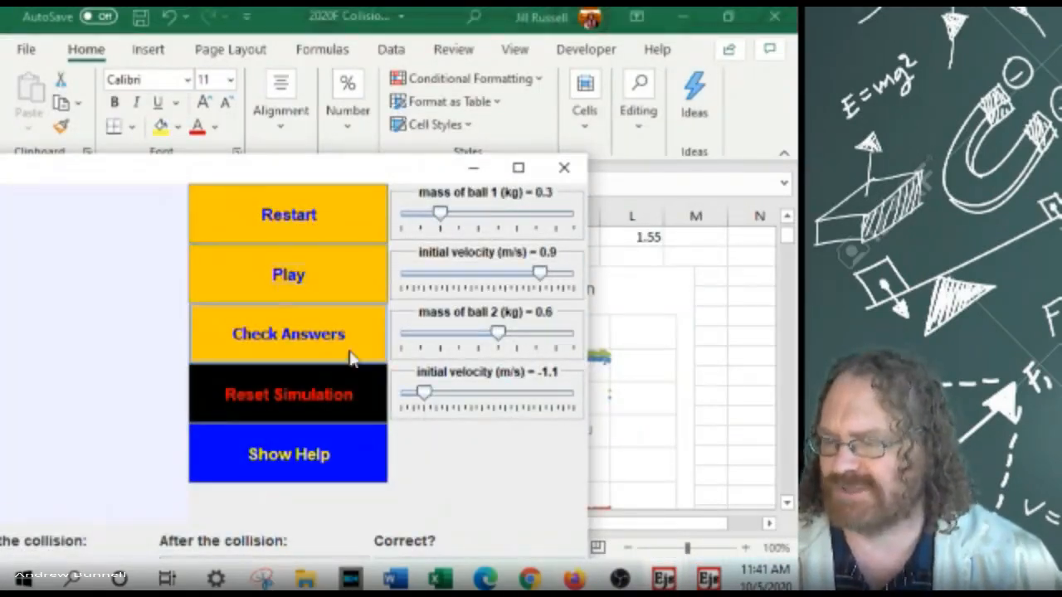
mouse_move(664, 578)
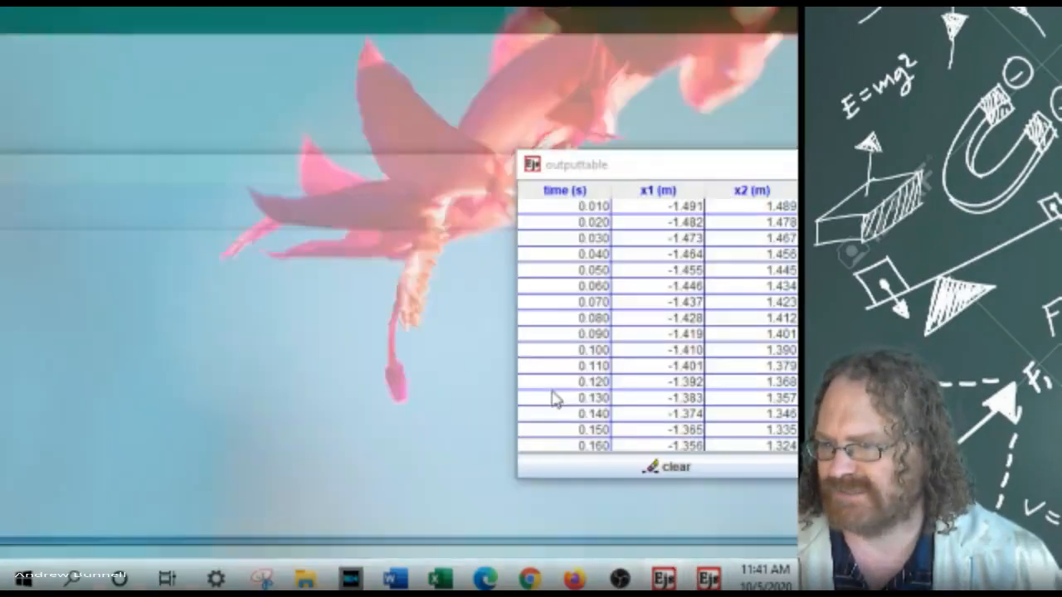
click(553, 398)
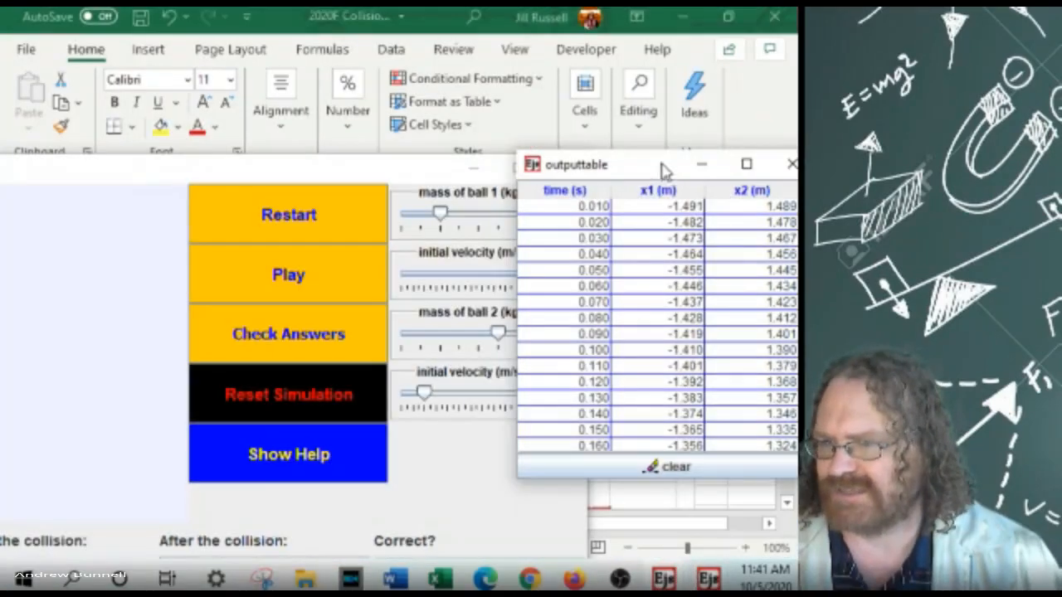
drag(651, 166, 554, 184)
click(503, 243)
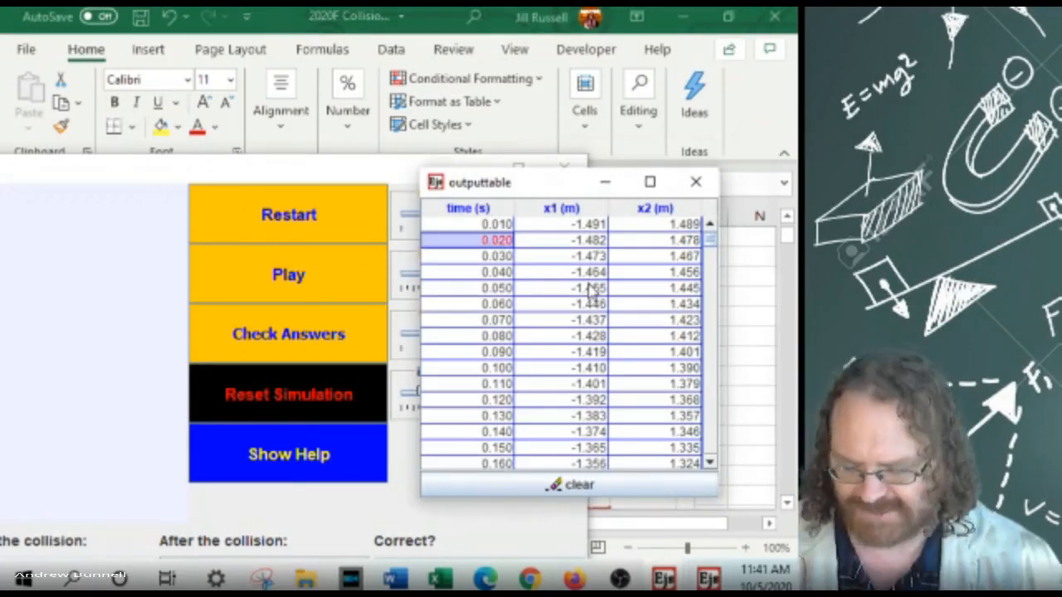
key(ctrl+a)
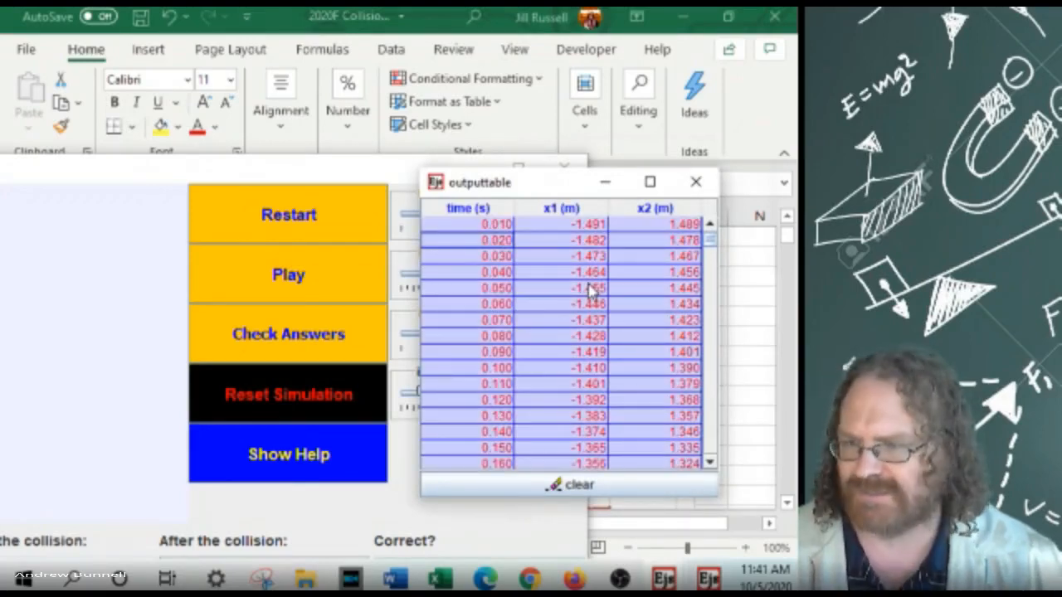
Switch back to the Excel workbook and review the elastic sheet's data layout, from the first time value in B3 to the index heading
click(767, 120)
drag(633, 540, 605, 540)
scroll(191, 428, up, 2)
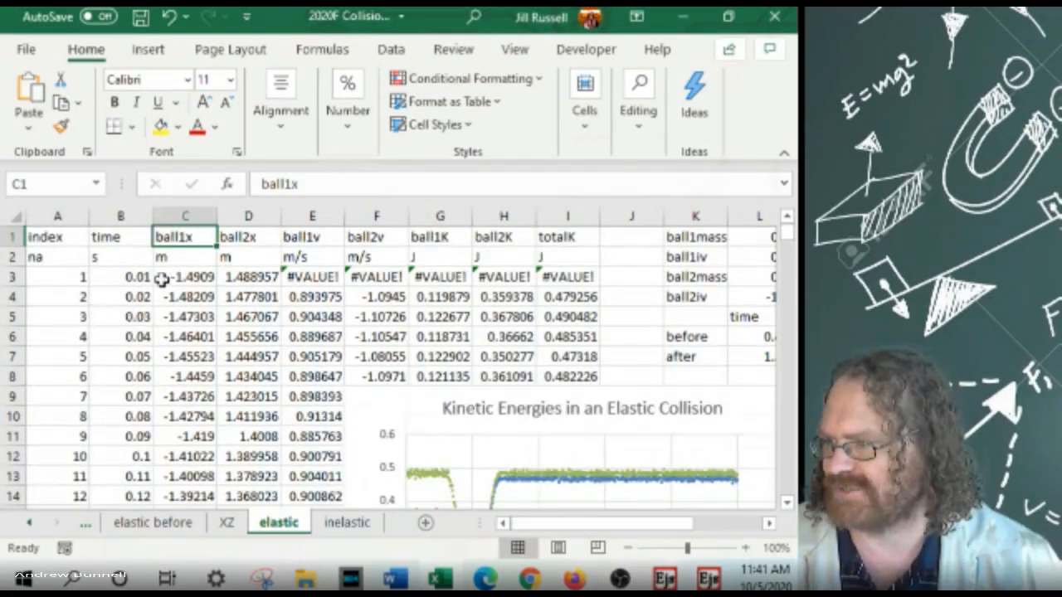
click(123, 277)
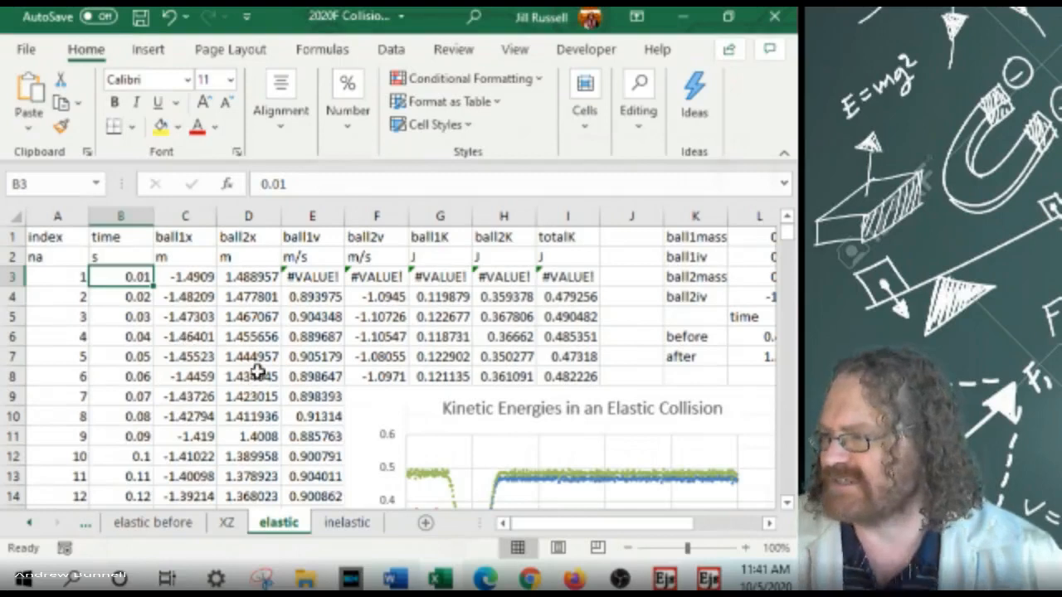
click(57, 240)
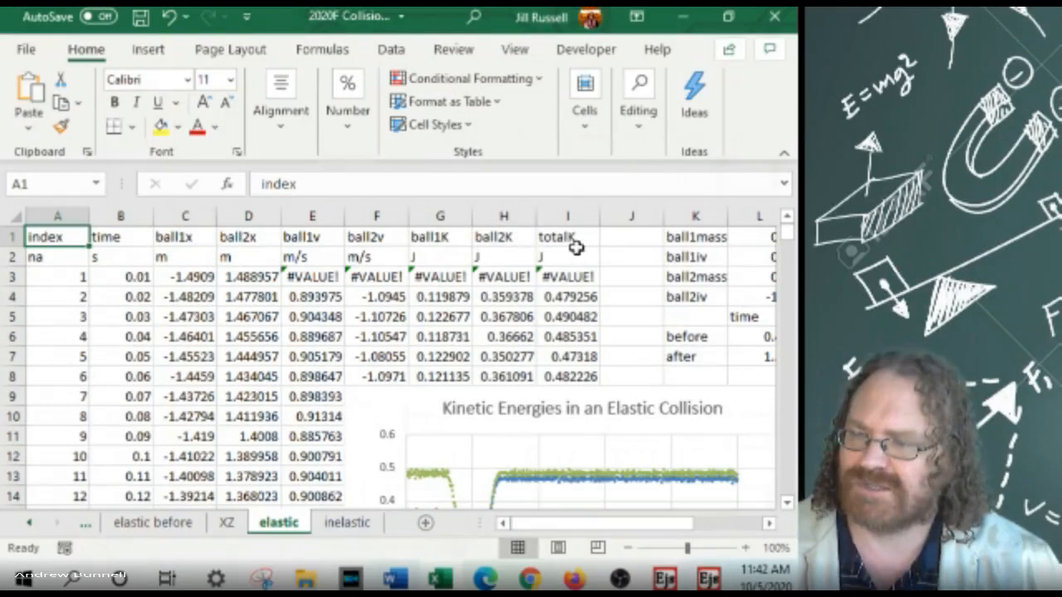
Inspect the ball1v velocity formulas in cells E4 and E3 and the cells they reference
click(314, 296)
click(377, 184)
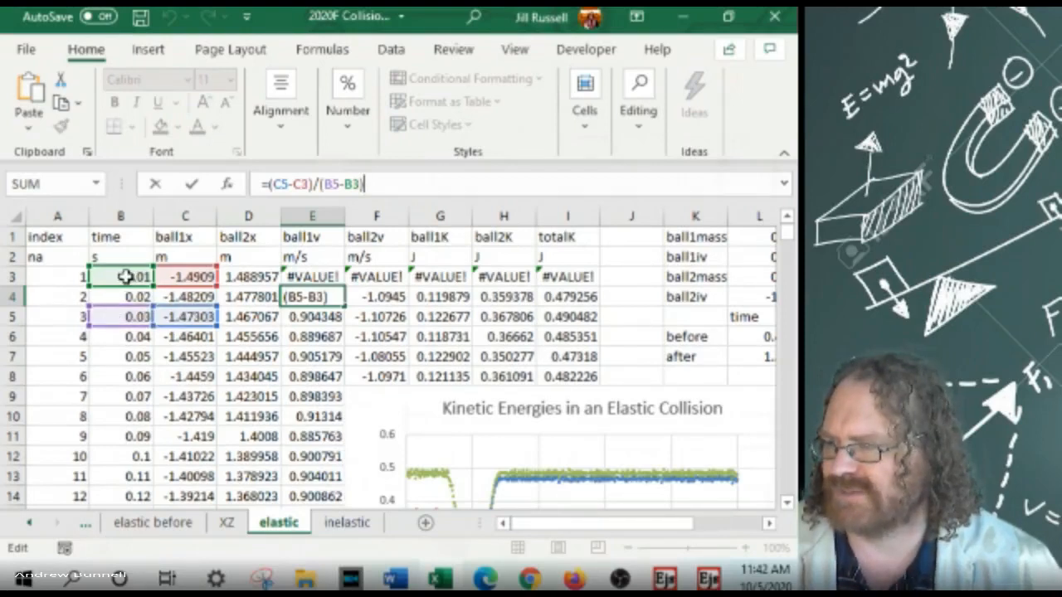
key(Return)
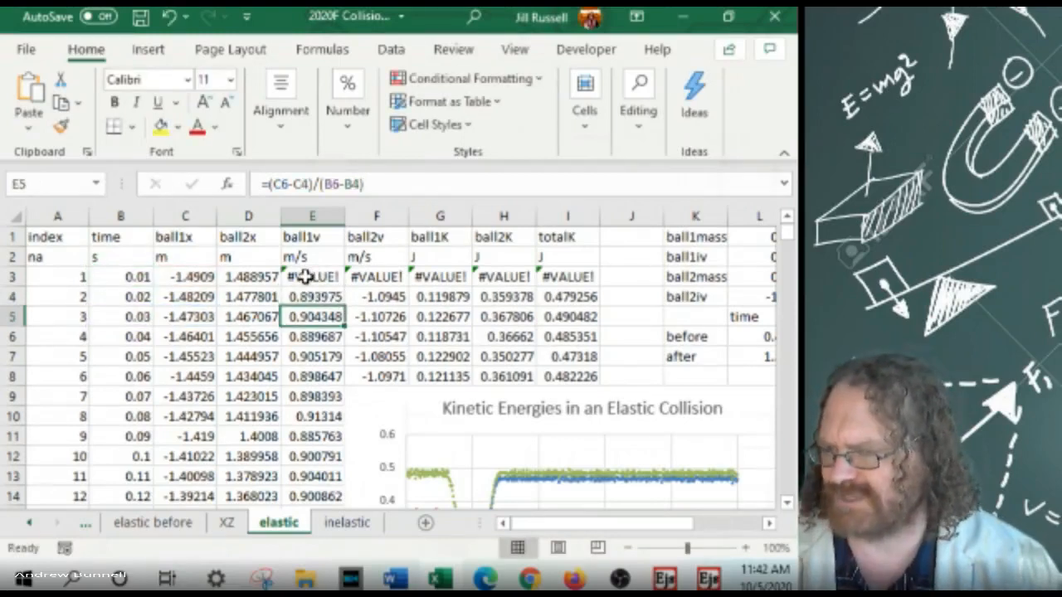
click(305, 276)
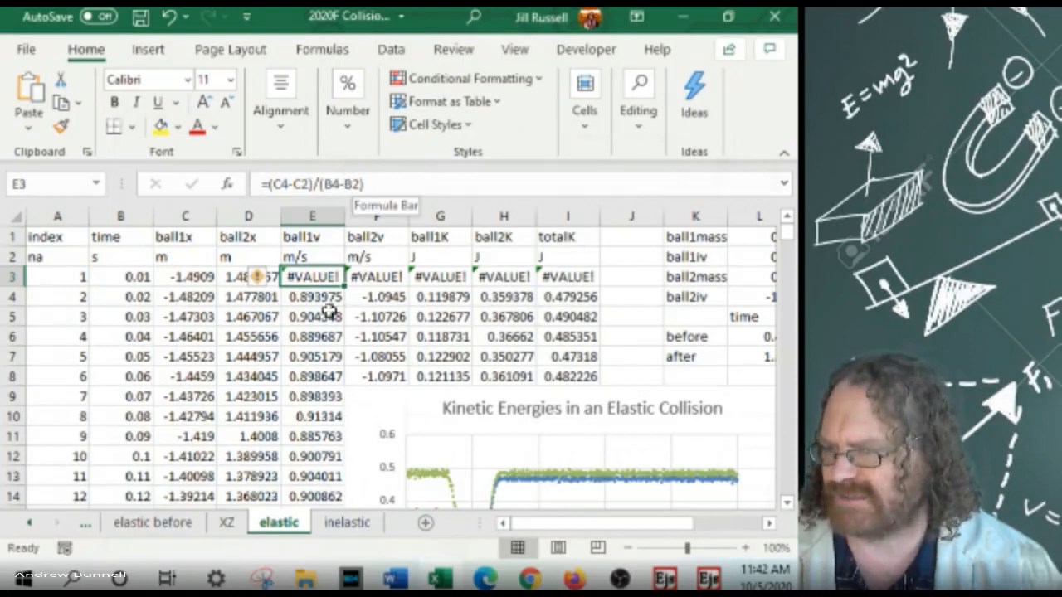
click(390, 180)
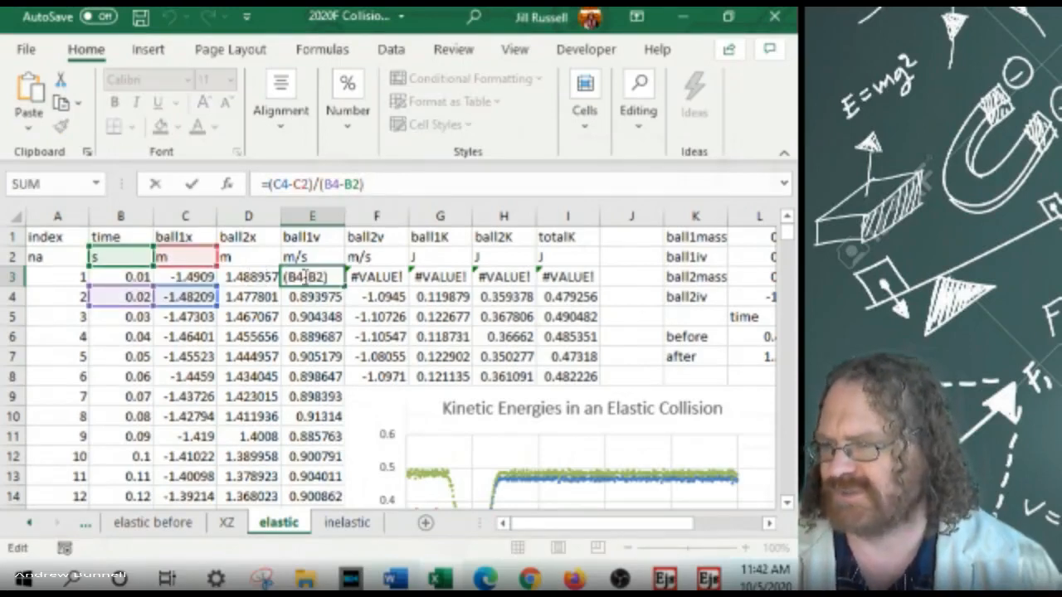
key(Return)
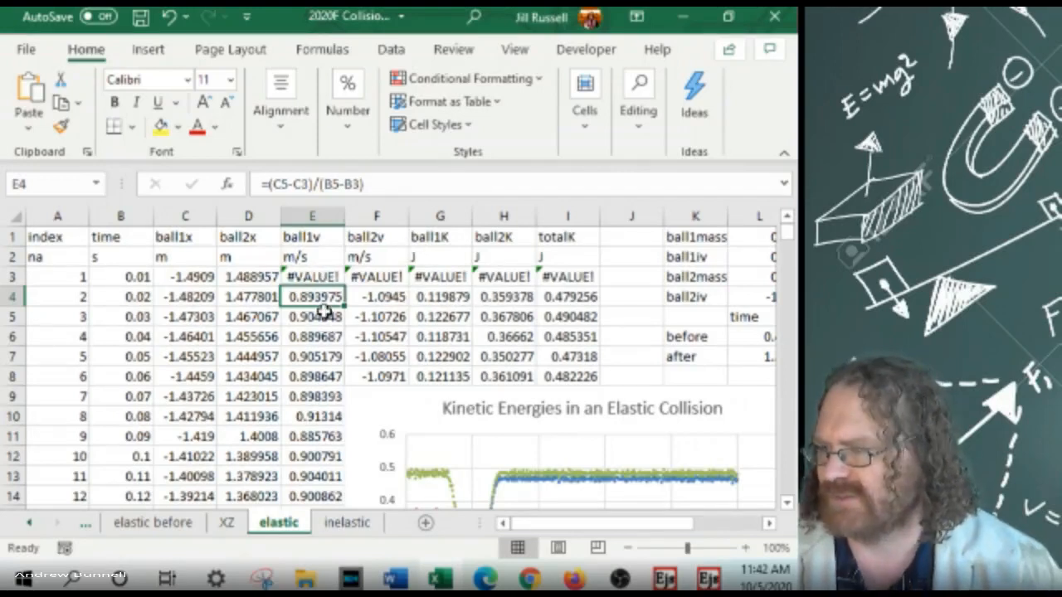
Inspect the ball1K kinetic energy formula in G4 and check its mass against the simulation settings and the sheet's parameter list
click(440, 296)
click(390, 183)
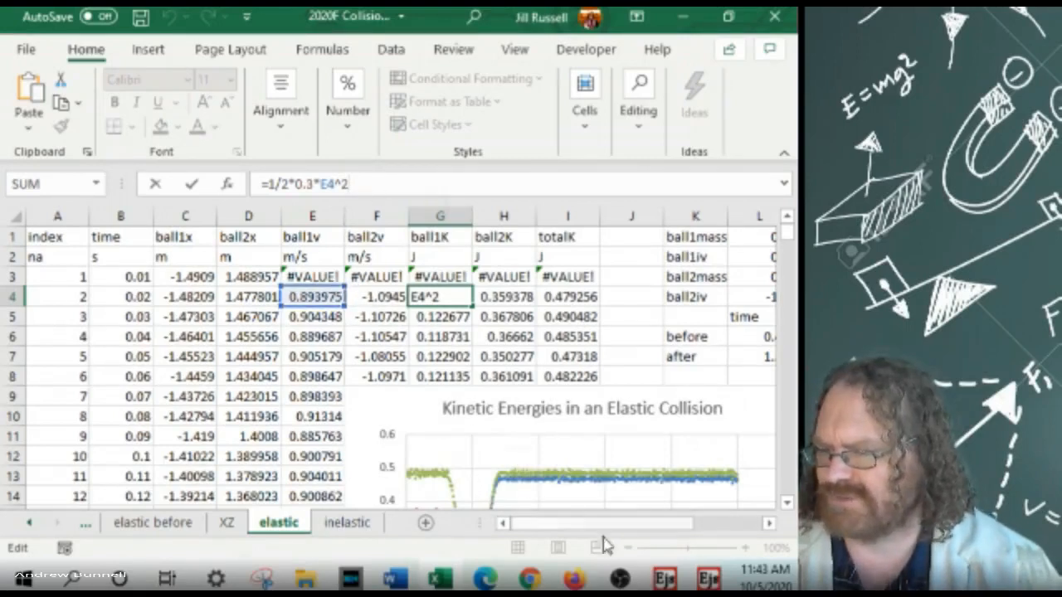
mouse_move(664, 579)
click(420, 415)
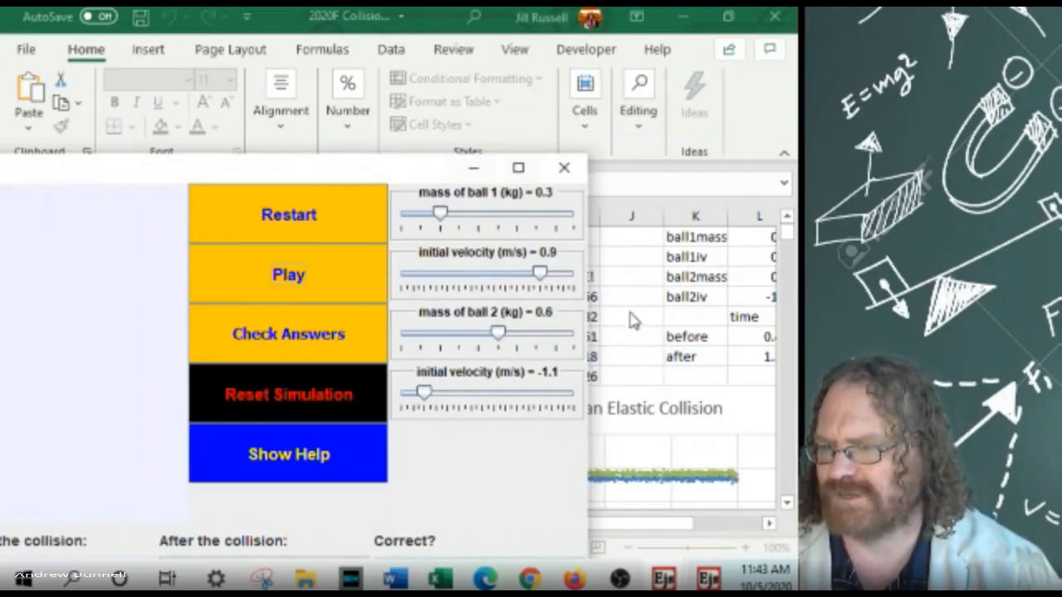
click(632, 320)
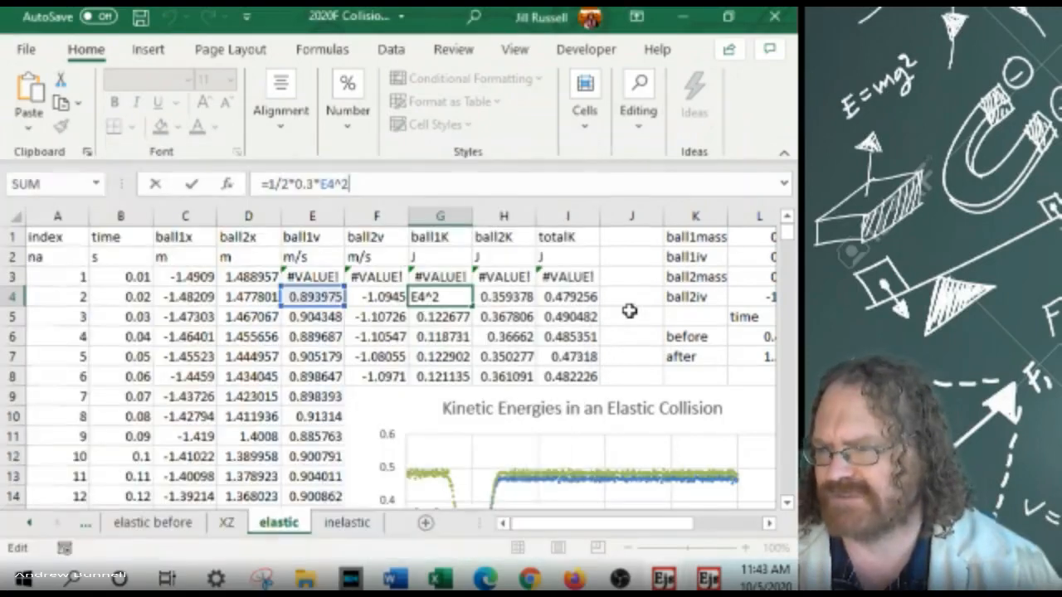
drag(627, 531, 661, 529)
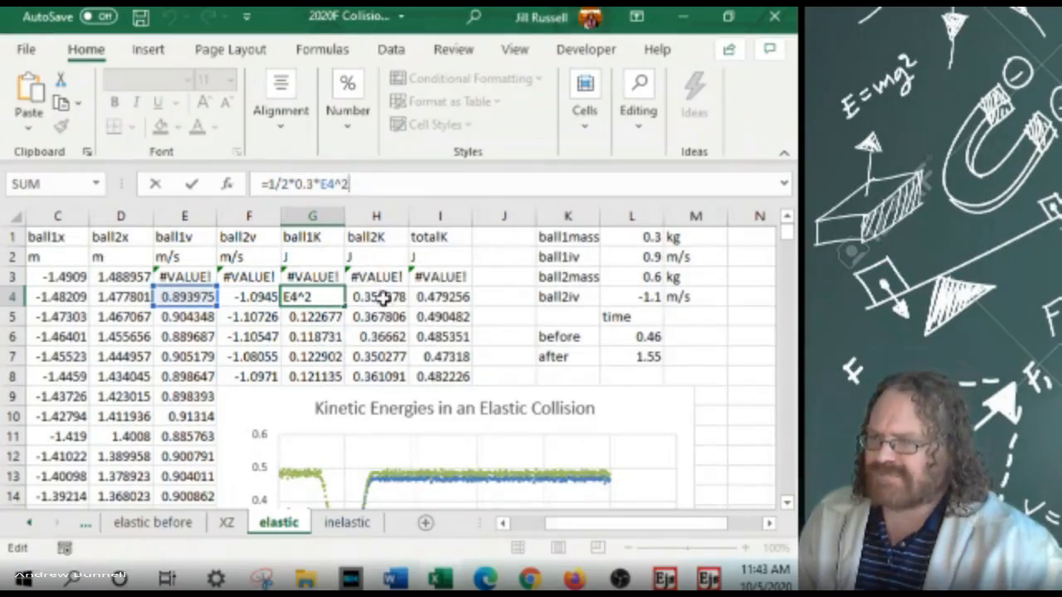
Inspect the ball2K kinetic energy formula in H4 and the totalK formula in I4
click(383, 297)
click(383, 181)
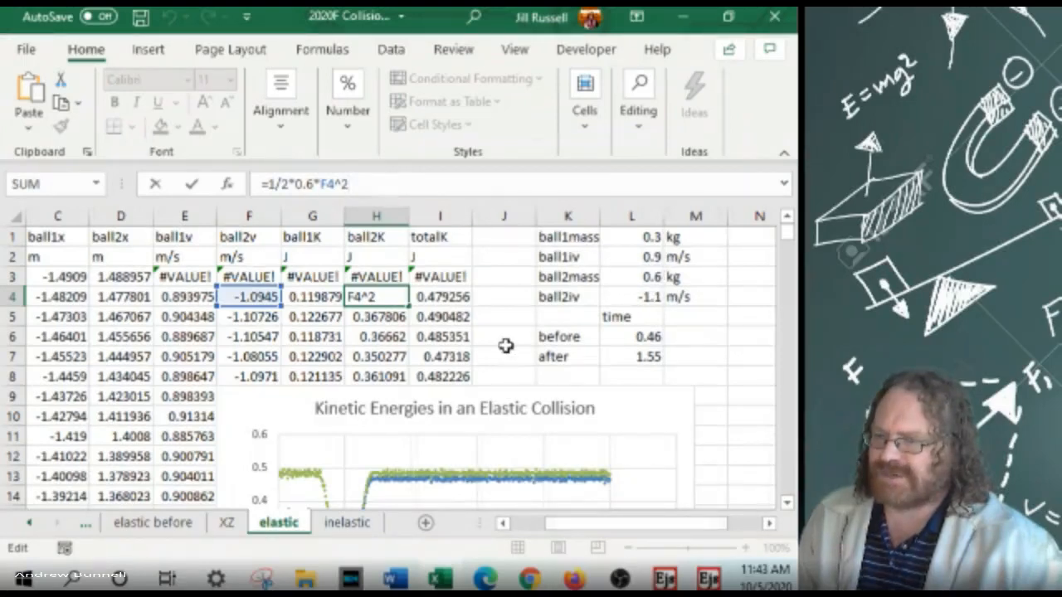
click(456, 299)
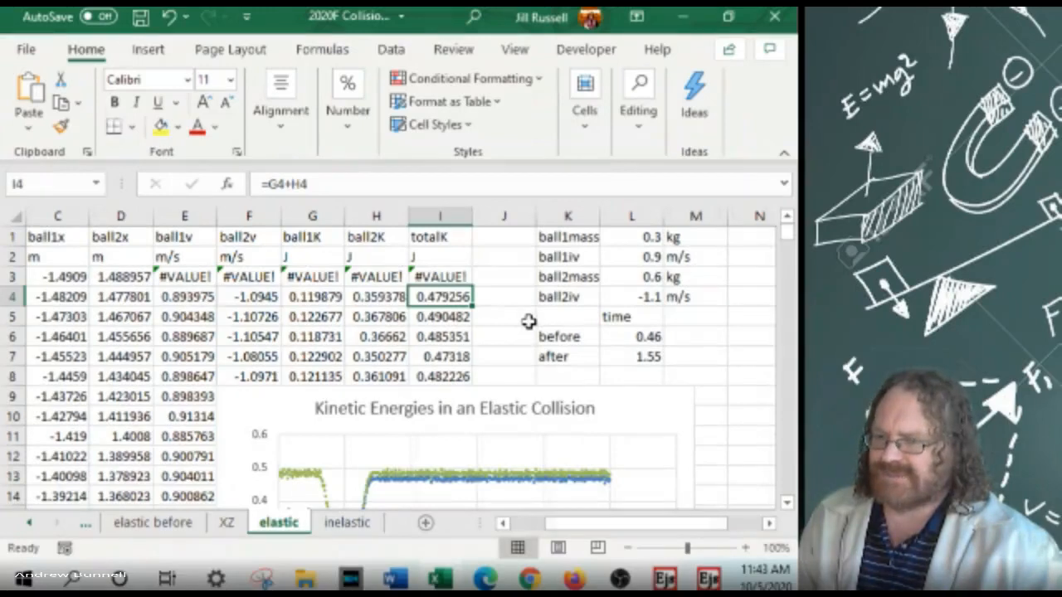
Insert a scatter chart of the ball1K, ball2K and totalK columns against the time column
drag(589, 528, 550, 528)
click(120, 216)
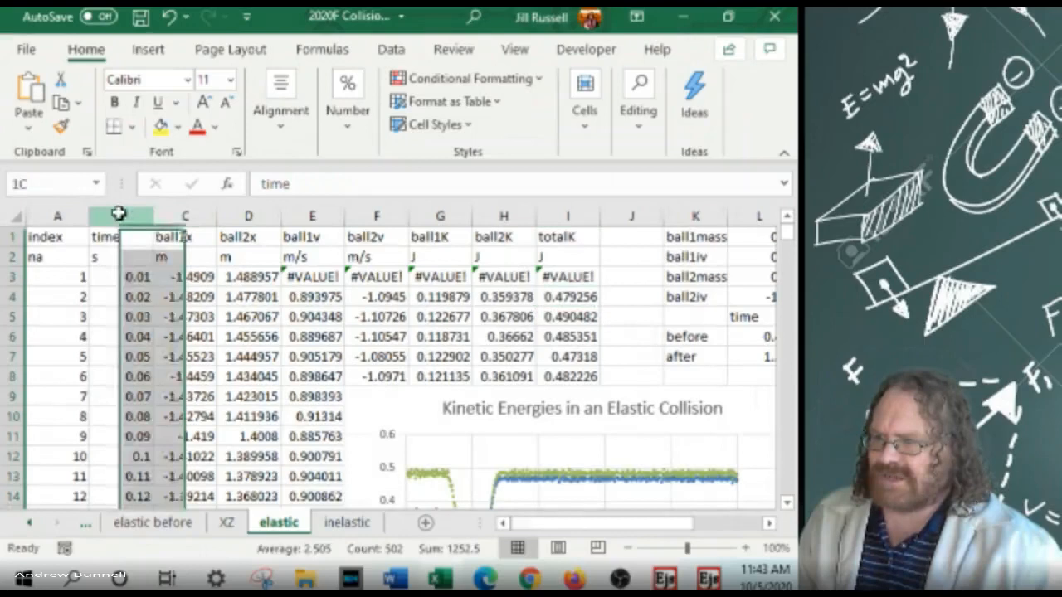
ctrl+click(442, 216)
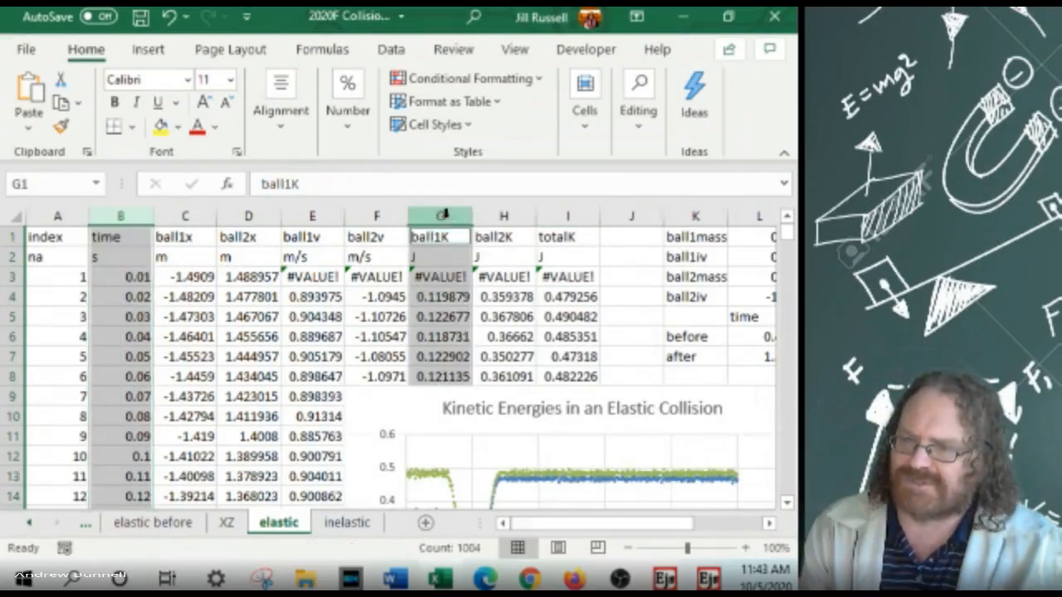
ctrl+click(498, 215)
ctrl+click(569, 216)
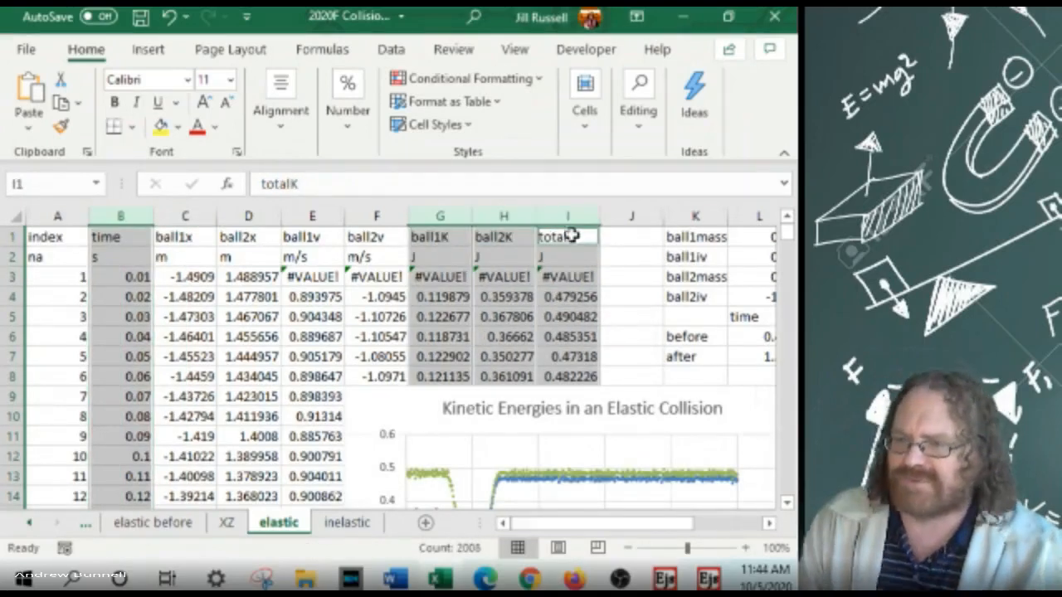
click(151, 50)
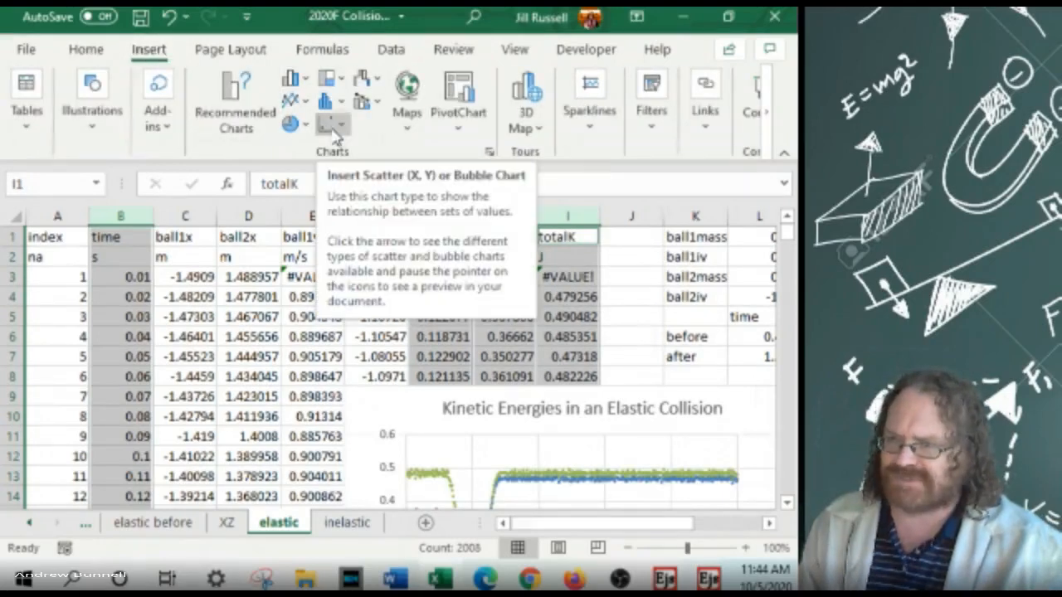
click(333, 131)
click(345, 196)
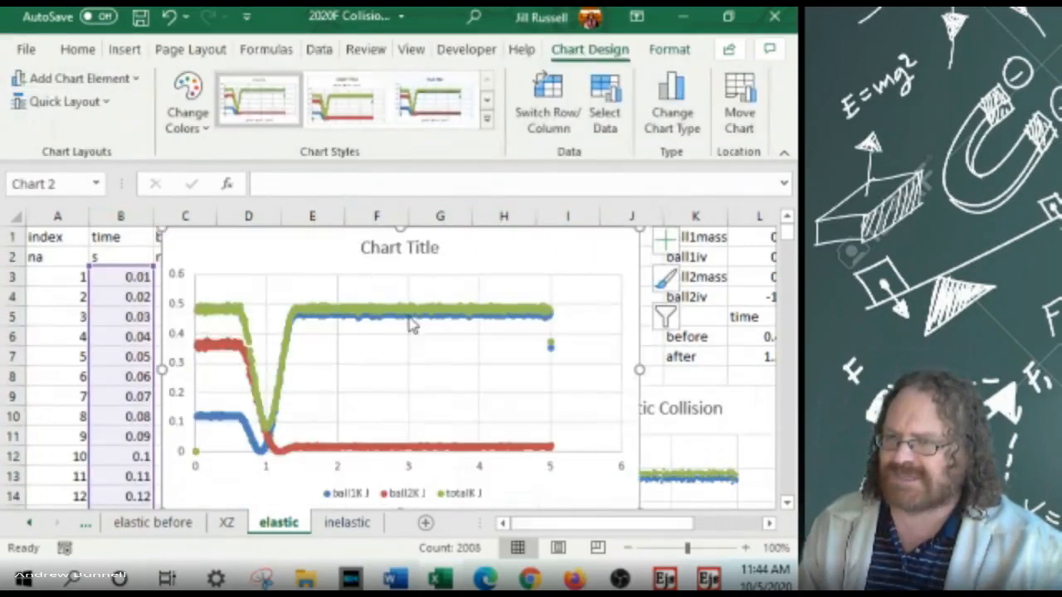
Set the totalK series in the new chart to built-in markers of size 1
double_click(419, 309)
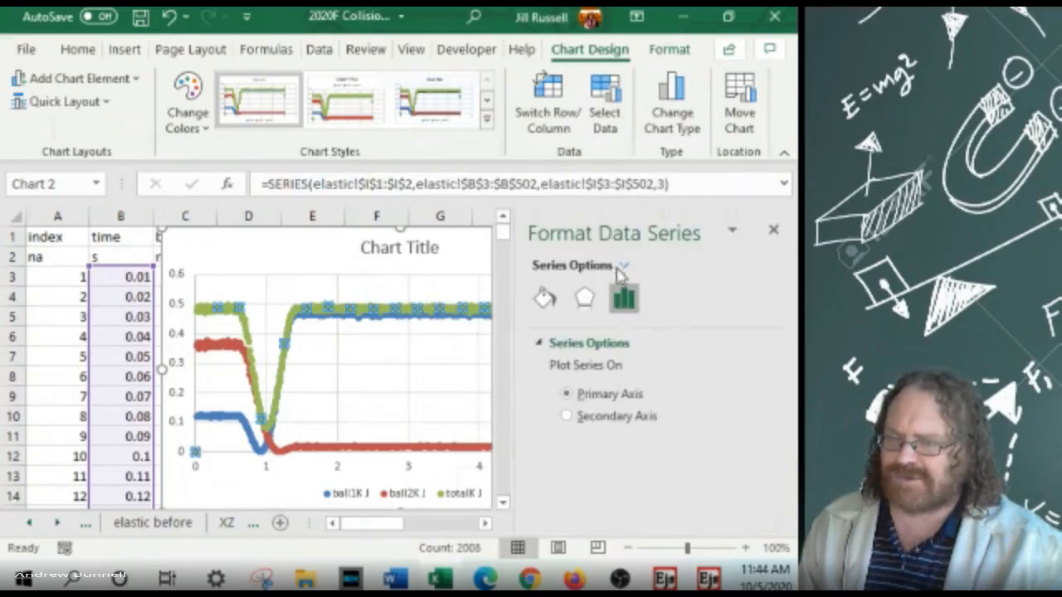
click(545, 297)
click(618, 347)
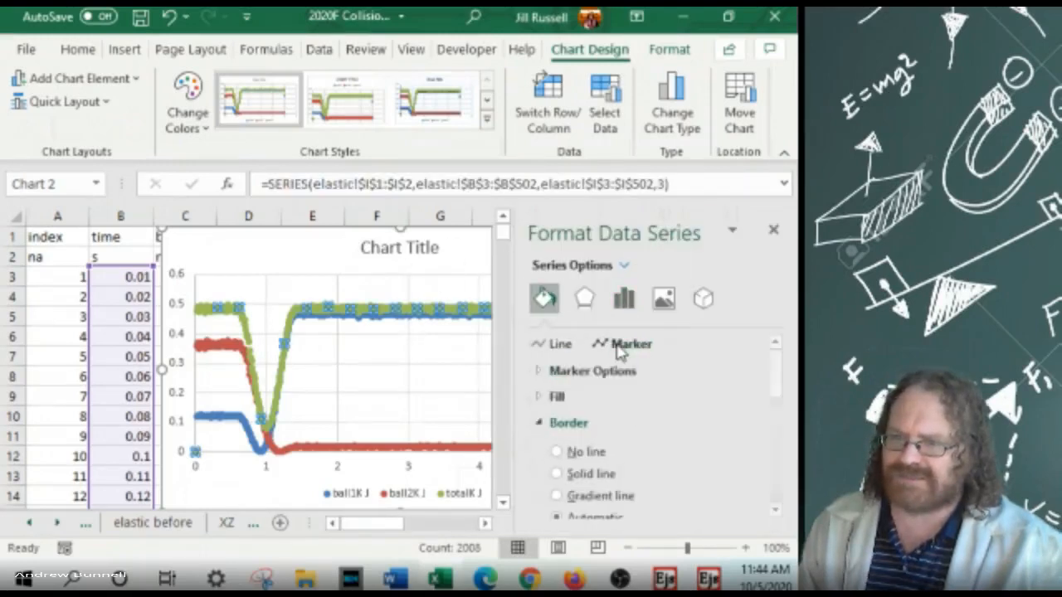
click(550, 371)
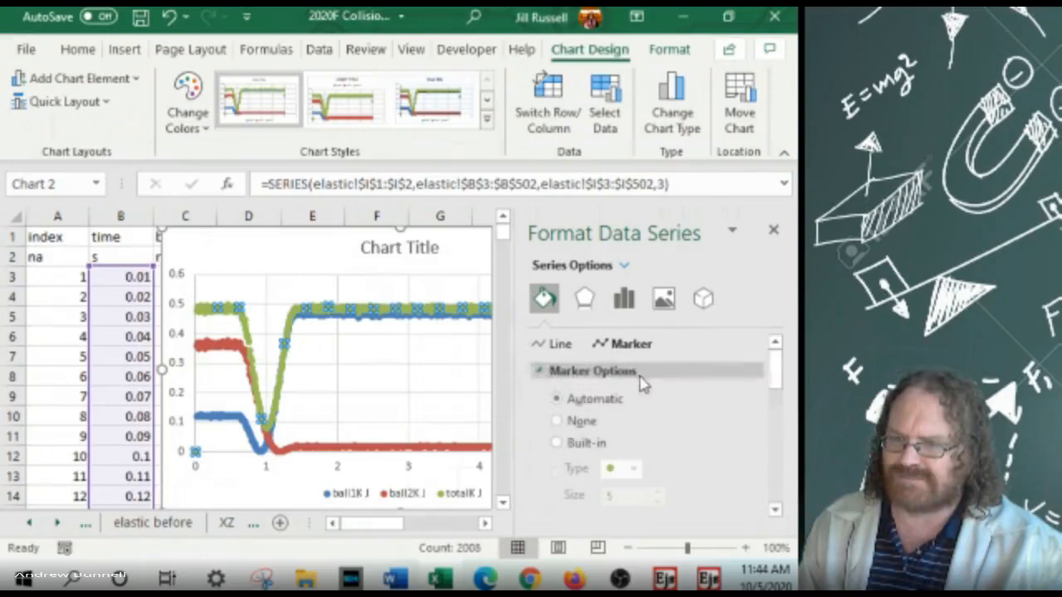
click(590, 444)
click(657, 502)
click(657, 502)
click(657, 502)
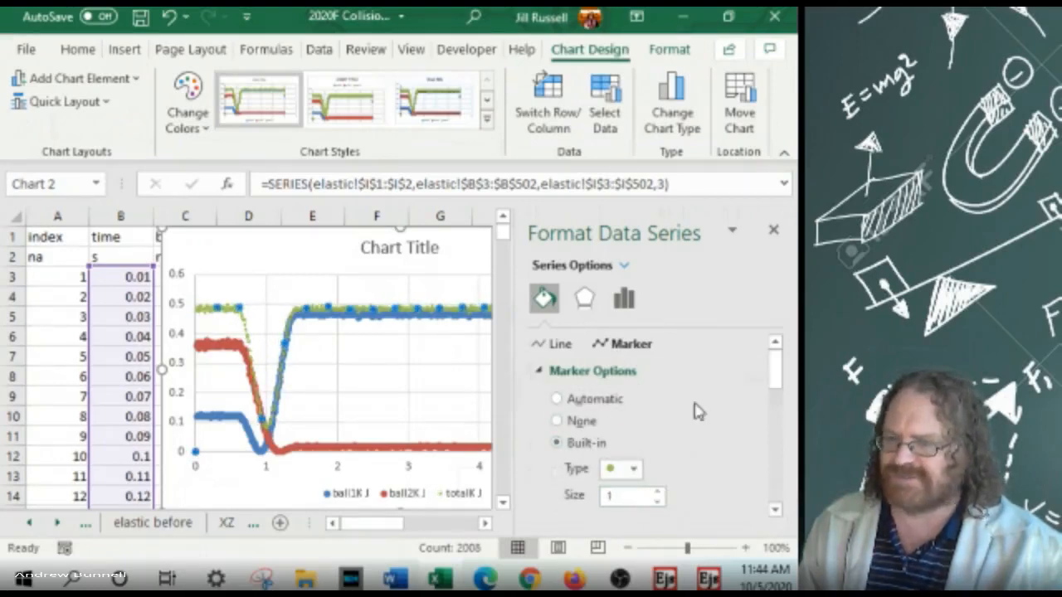
click(774, 230)
Select the new chart and look at the axis title options available for it
click(451, 387)
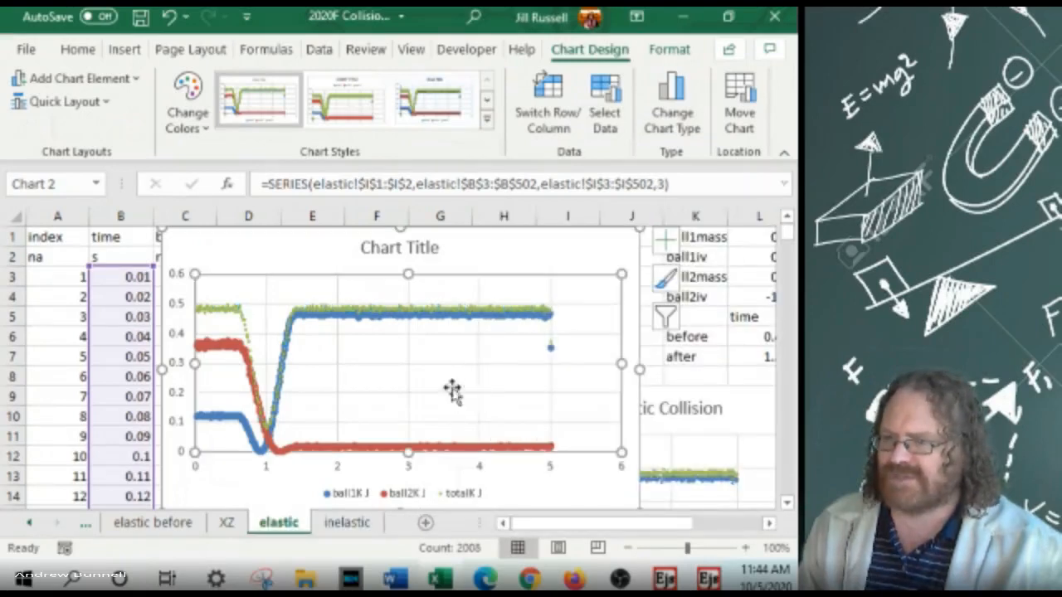
click(461, 323)
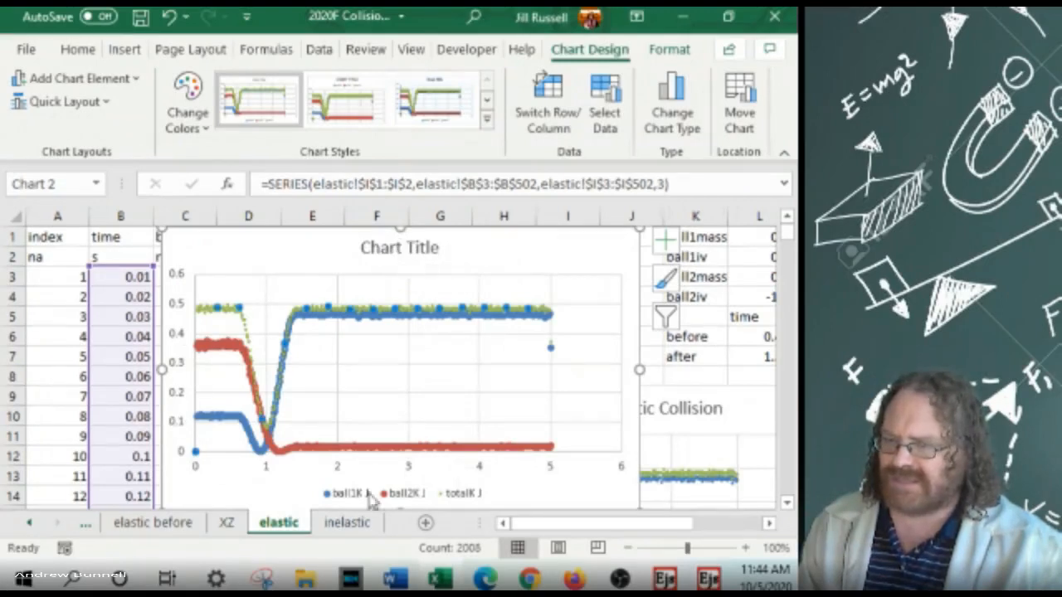
click(296, 260)
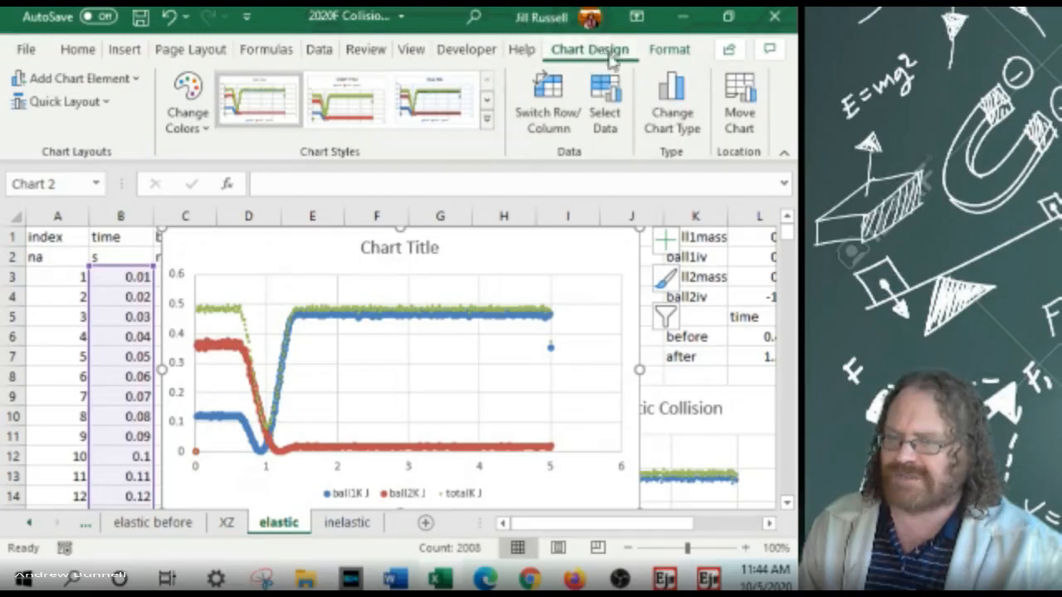
click(78, 83)
mouse_move(85, 118)
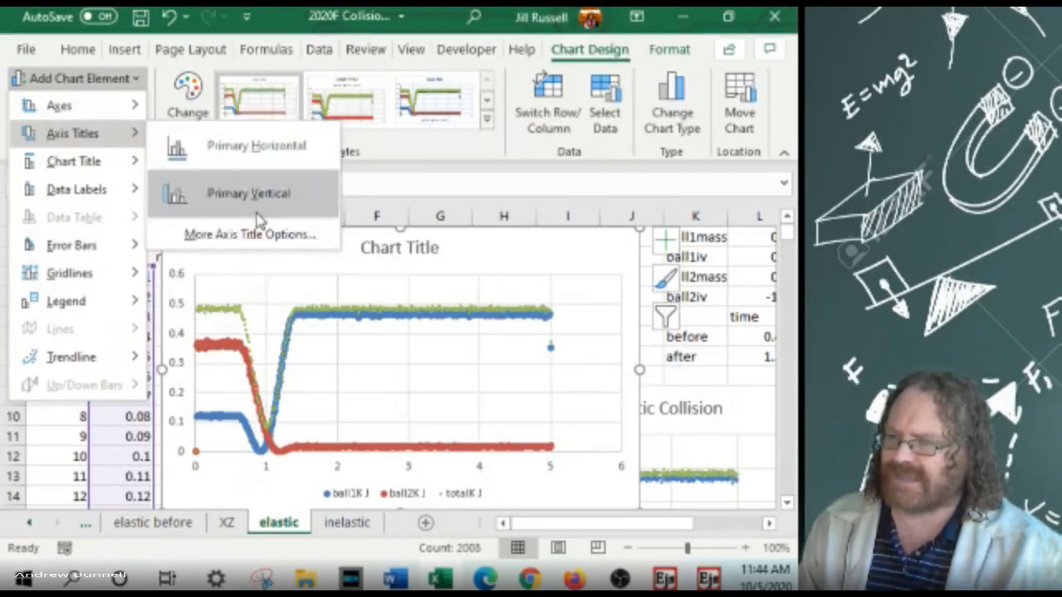
click(543, 253)
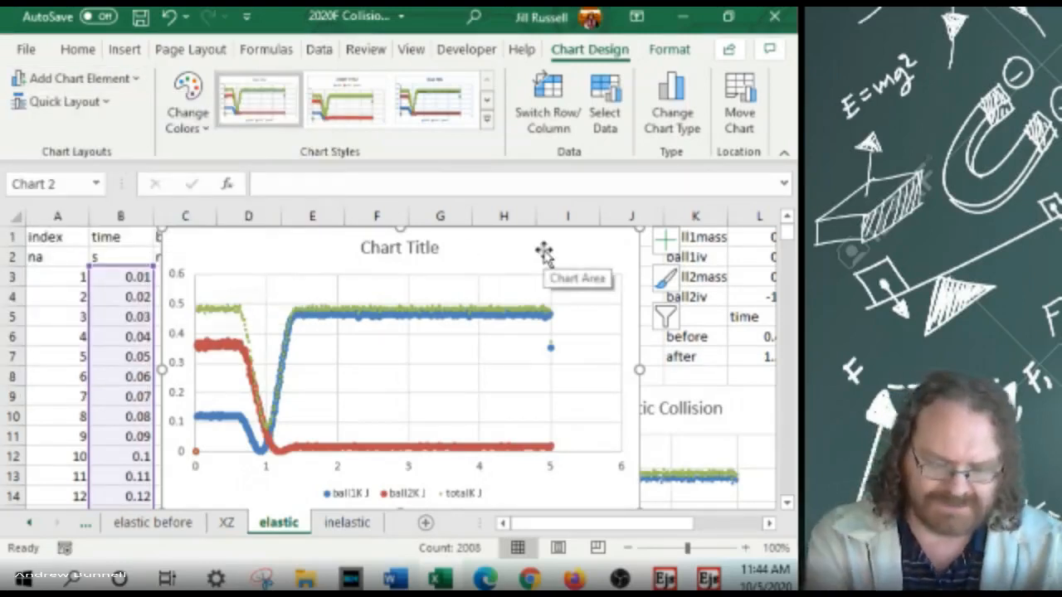
Delete the new scatter chart and view the existing Kinetic Energies in an Elastic Collision chart
key(Delete)
scroll(585, 359, down, 2)
scroll(586, 359, up, 1)
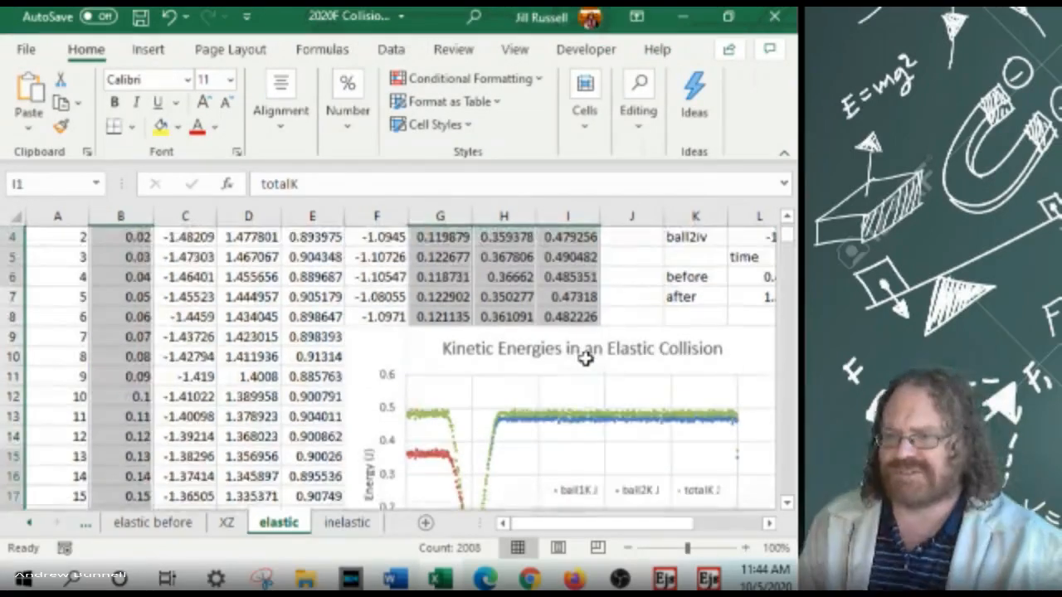
scroll(586, 358, down, 1)
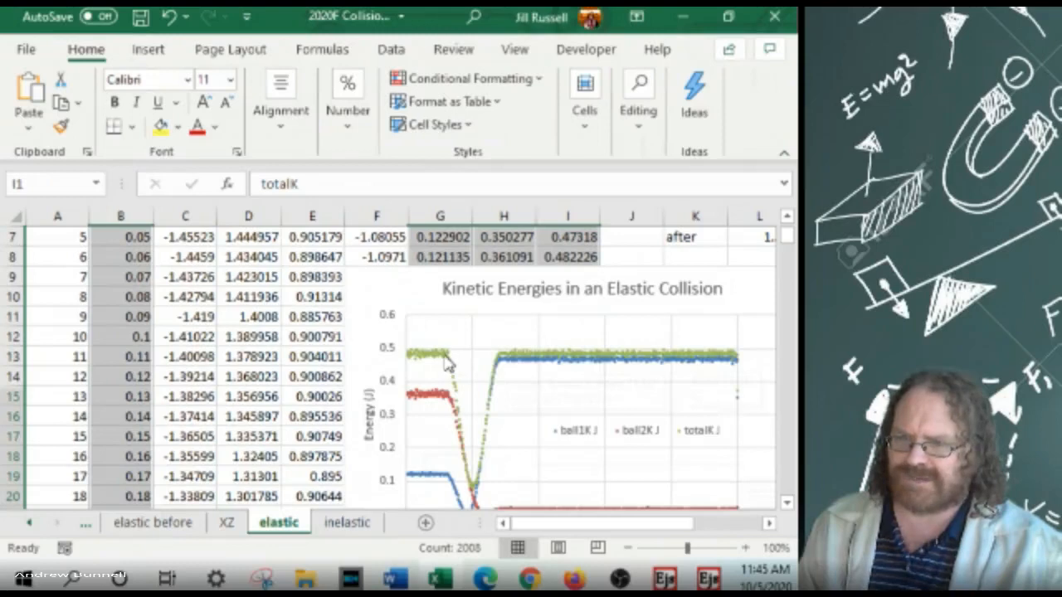
Examine the totalK points at the collision's start and end in the chart, the before and after times, and the time and totalK columns
mouse_move(446, 362)
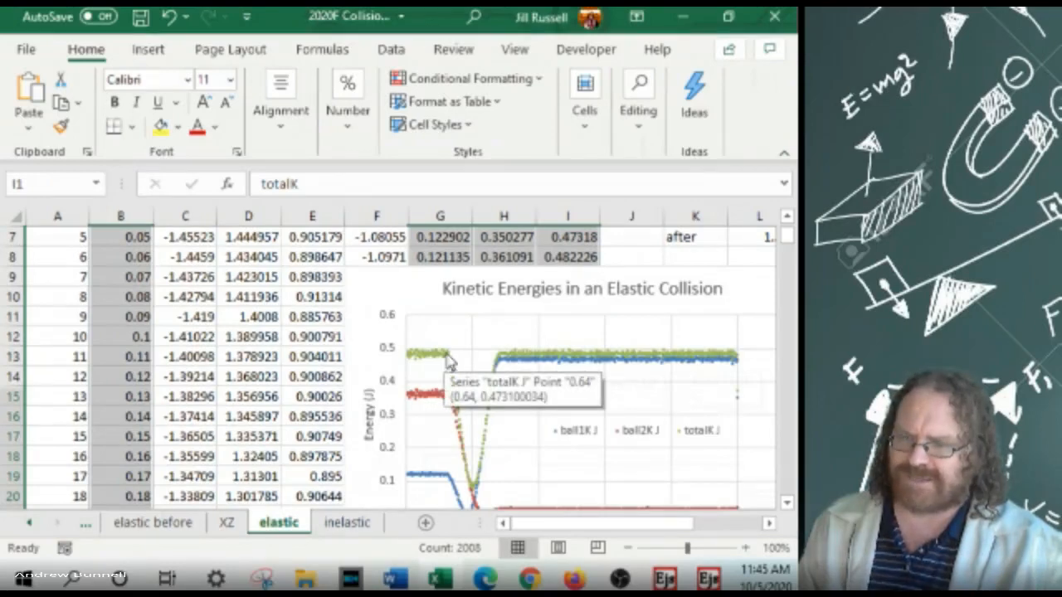
mouse_move(505, 358)
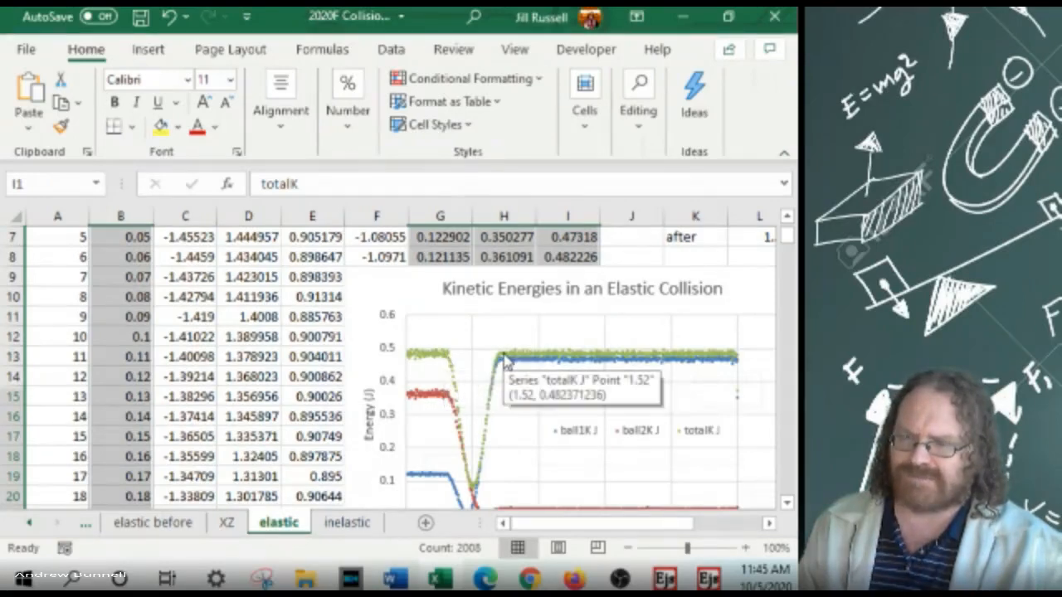
scroll(509, 429, up, 2)
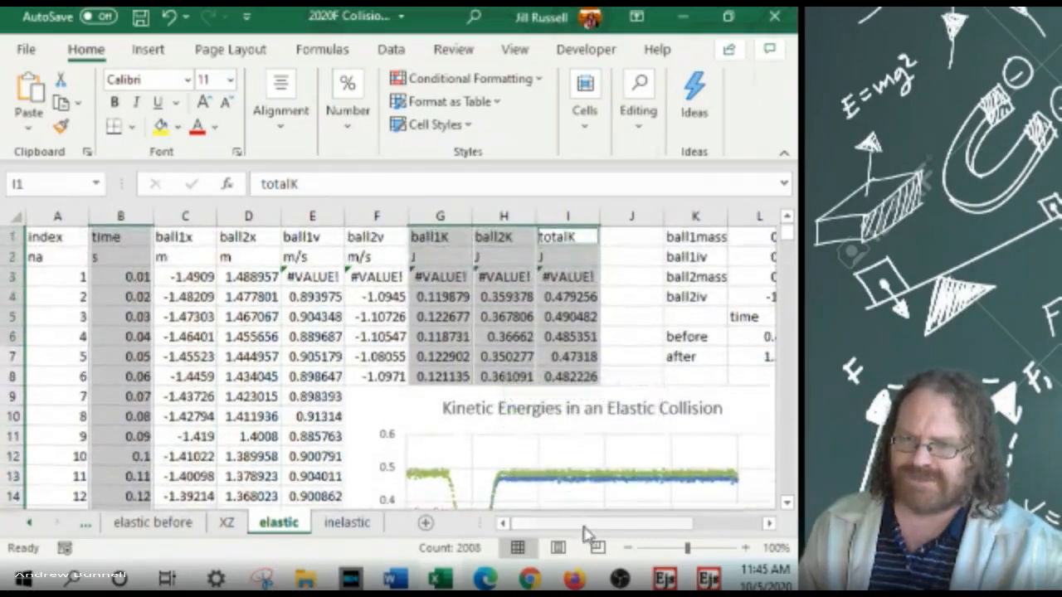
drag(583, 523, 608, 523)
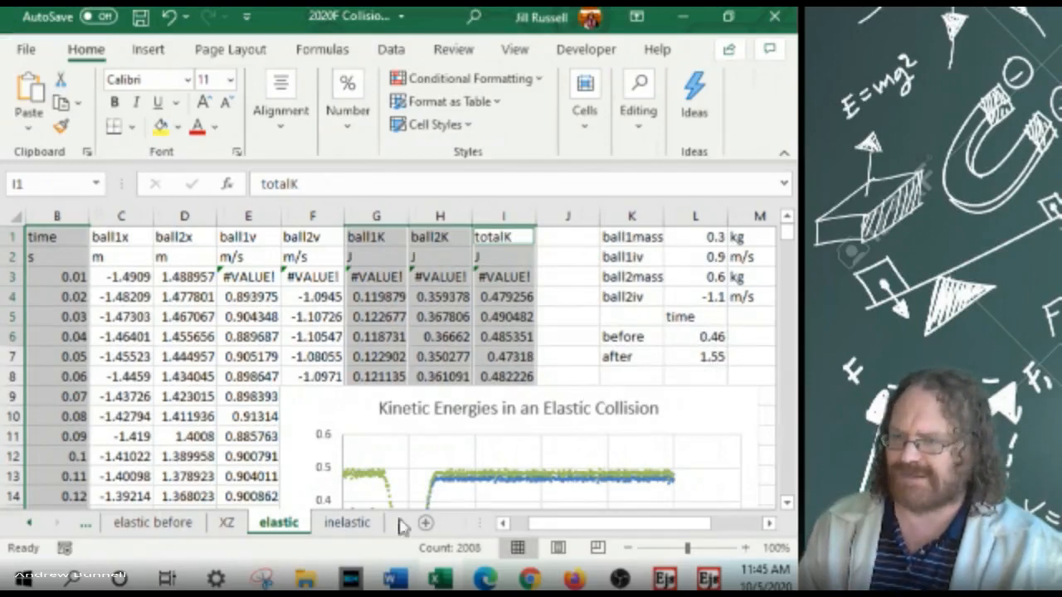
click(59, 215)
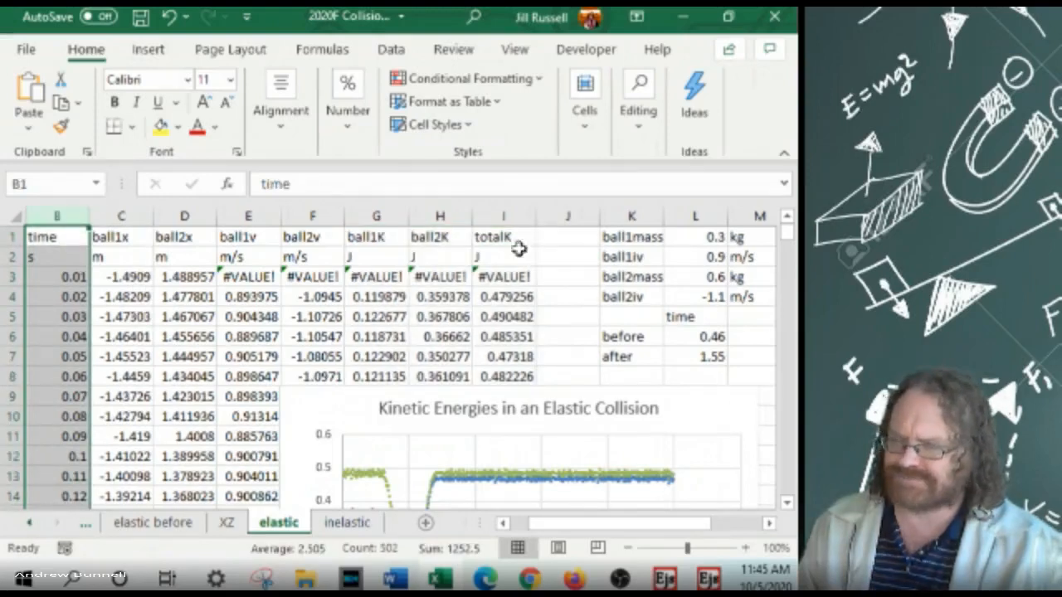
click(512, 215)
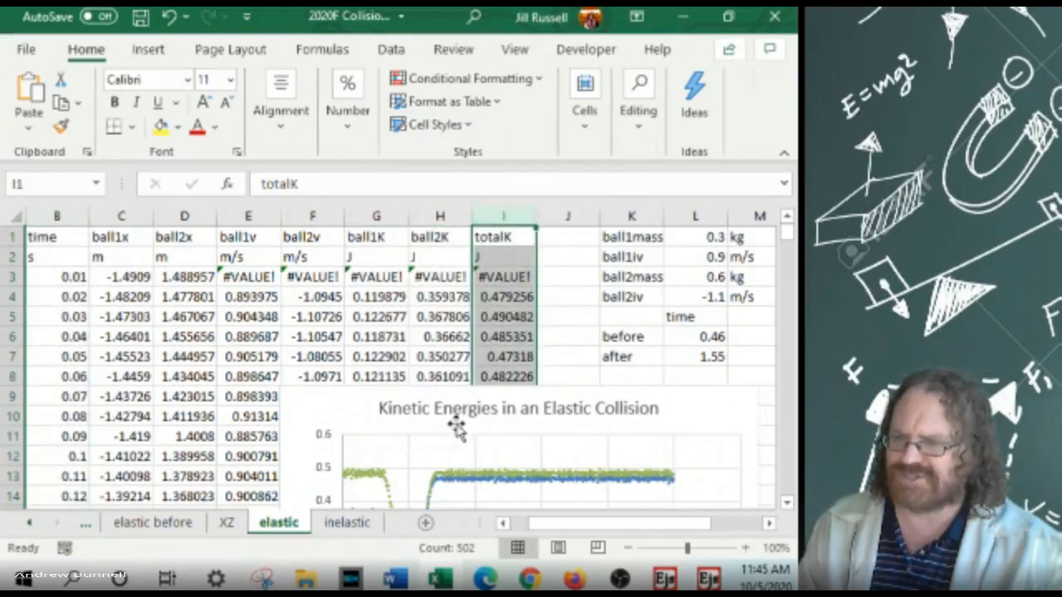
Open the elastic before sheet and look through its time, totalK and Yerr data down to the first empty row
click(226, 523)
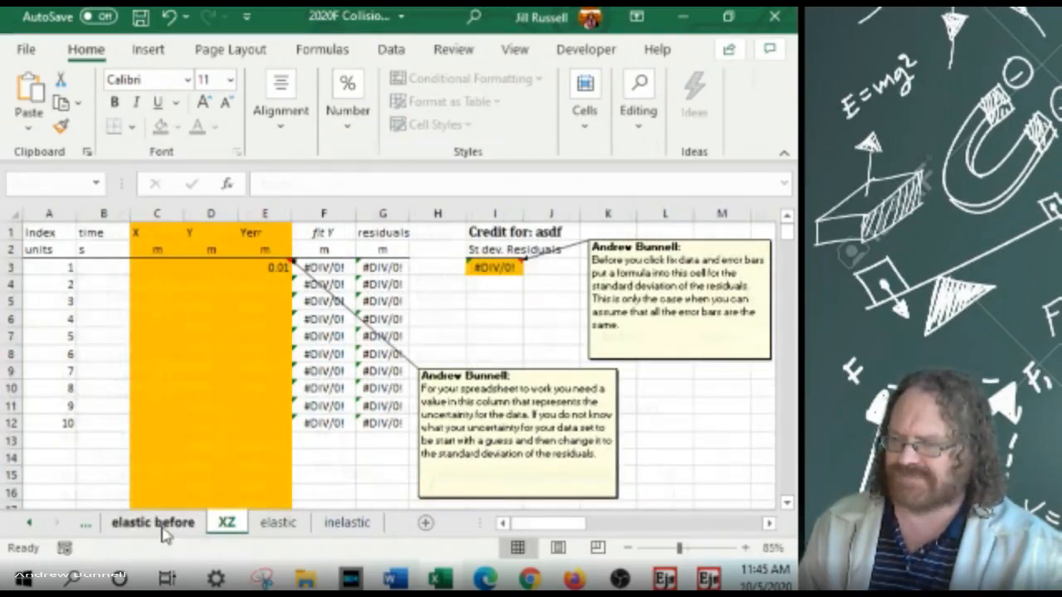
click(161, 528)
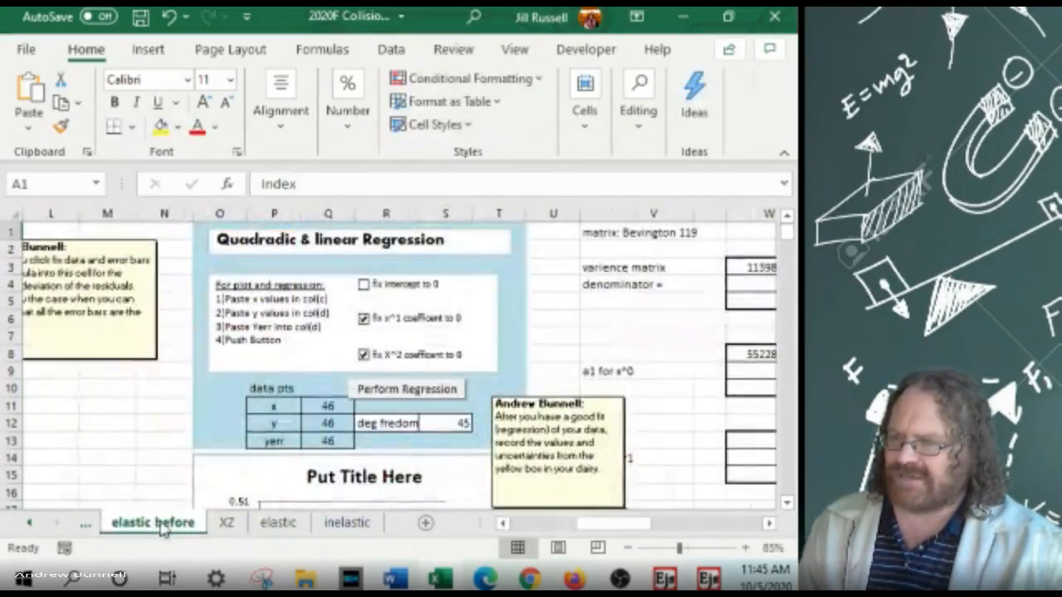
drag(622, 524, 556, 530)
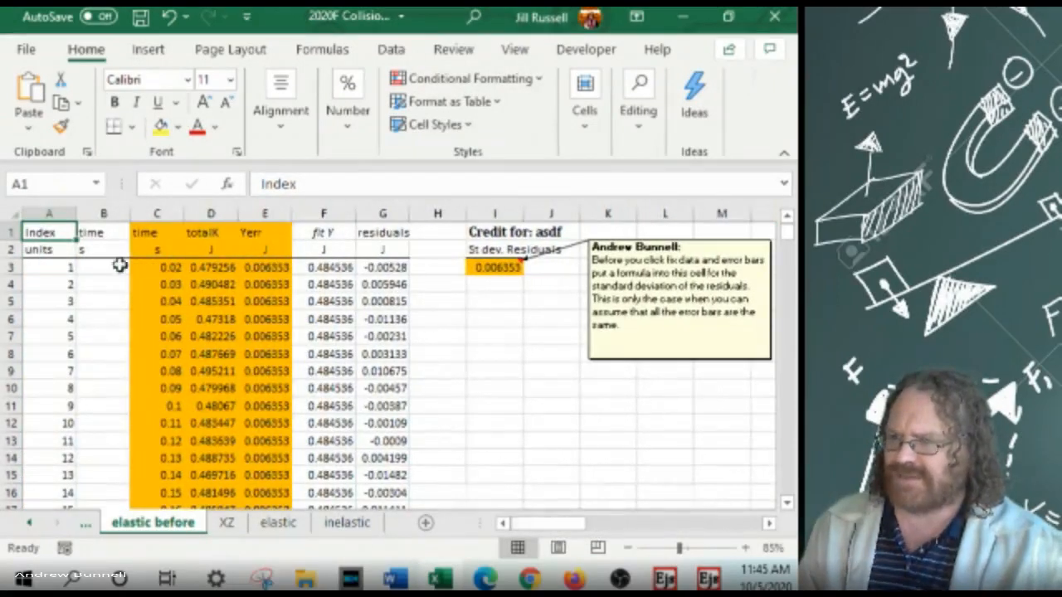
drag(146, 270, 282, 268)
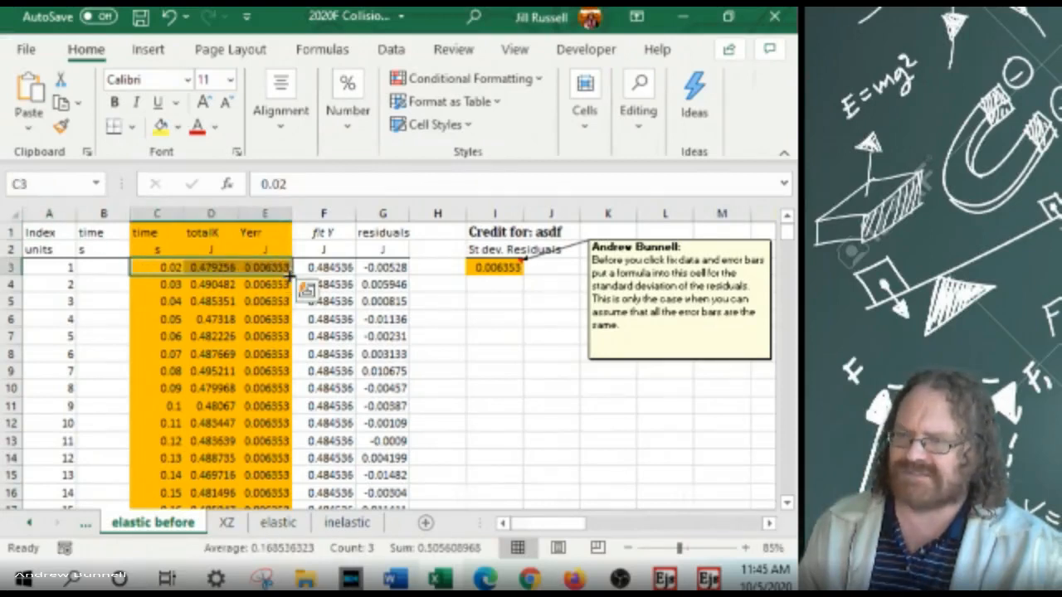
scroll(268, 326, down, 16)
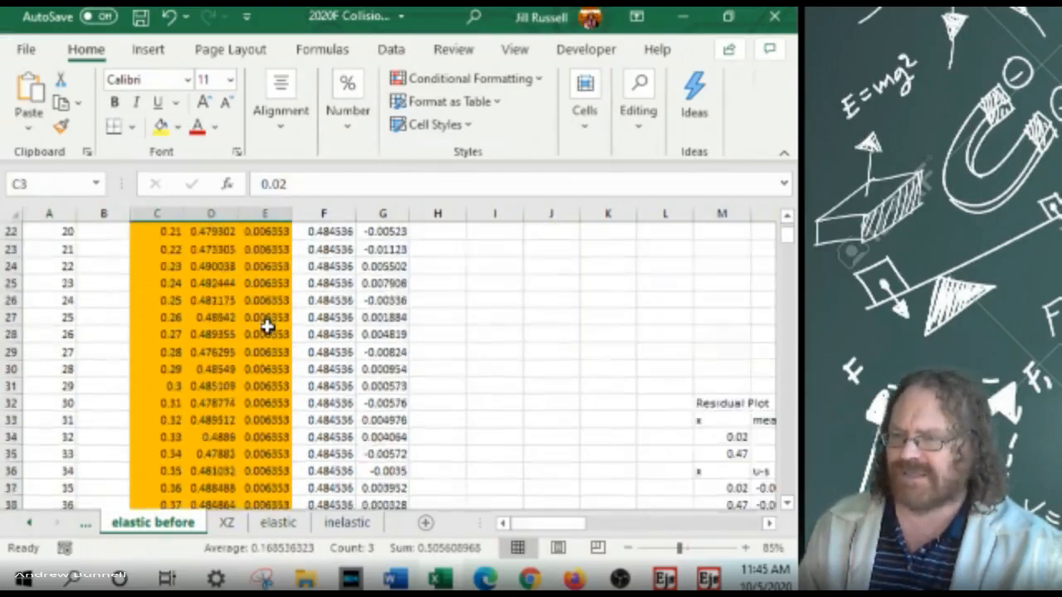
scroll(180, 337, up, 1)
scroll(181, 337, up, 4)
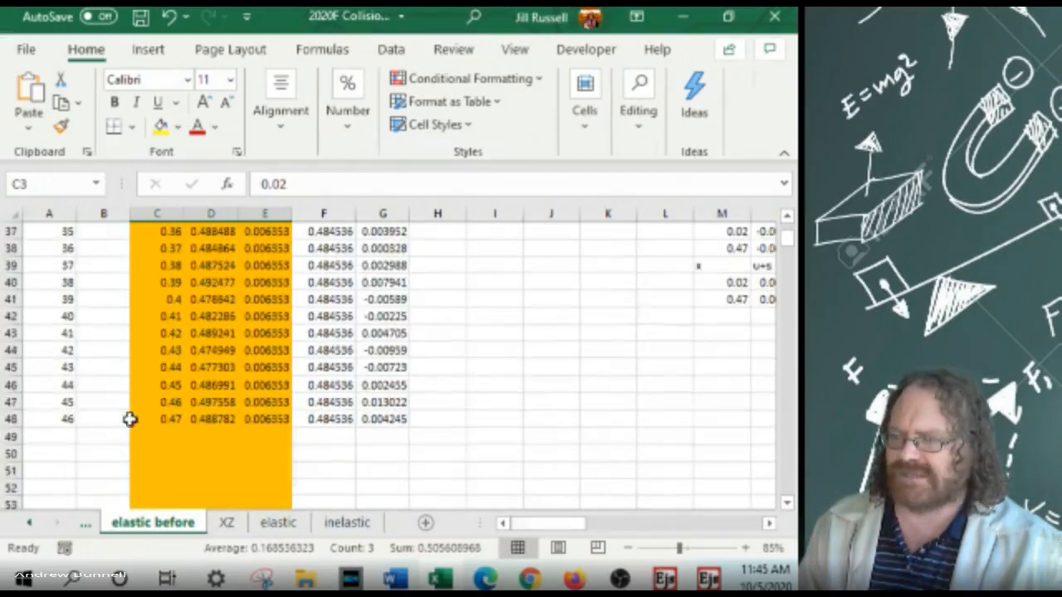
click(29, 524)
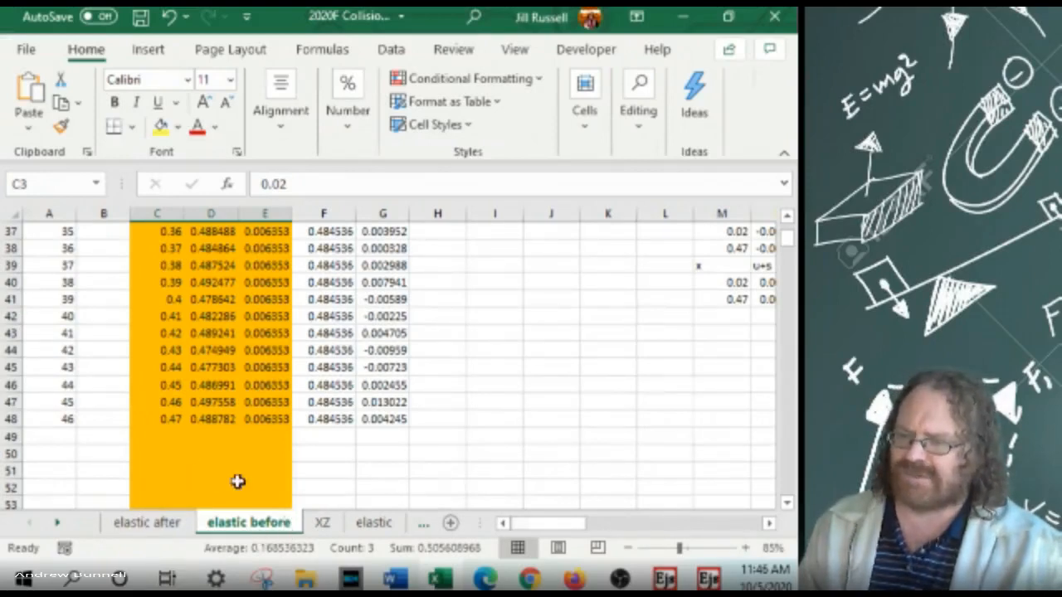
drag(164, 436, 268, 436)
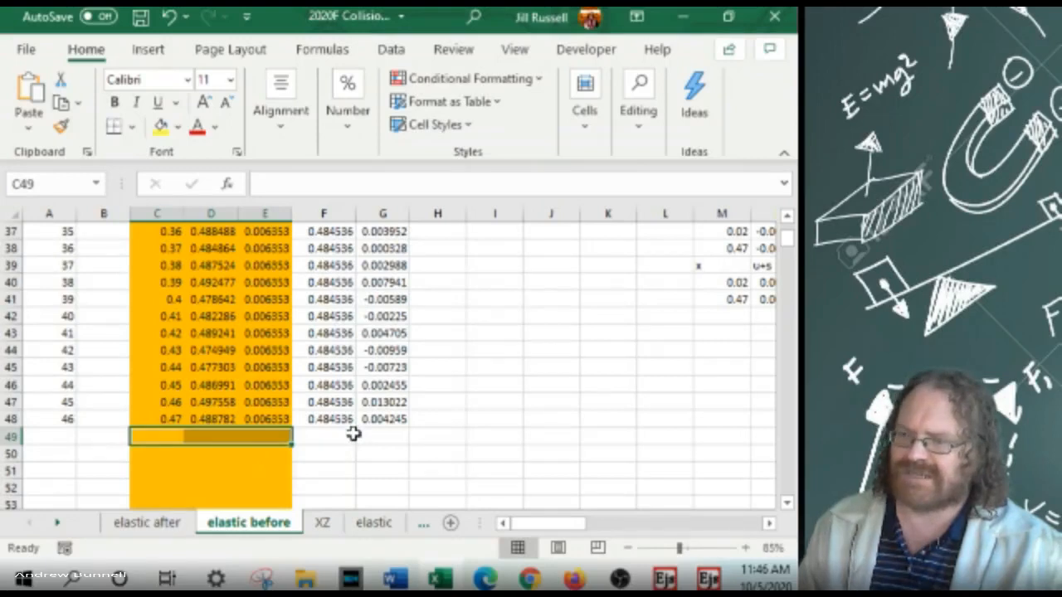
Try a different Yerr value for the first data point in E3, and undo the change
scroll(297, 438, up, 12)
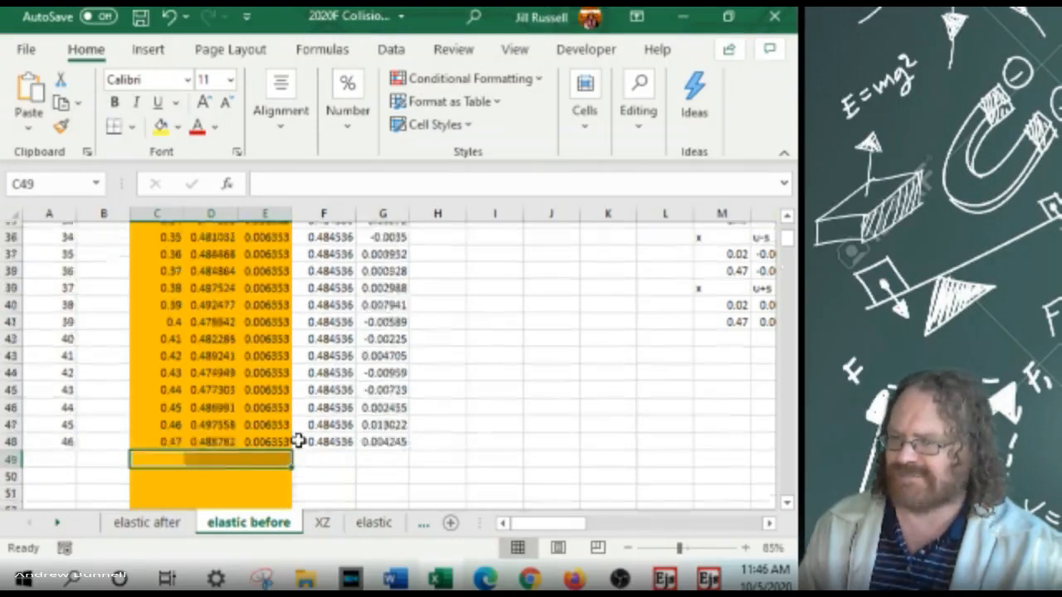
click(268, 264)
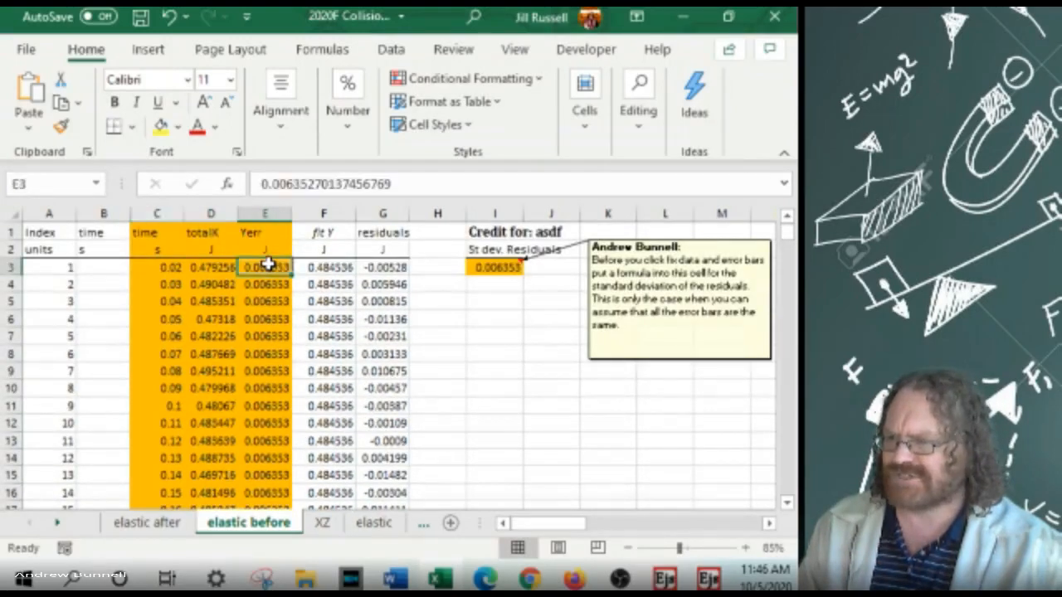
drag(279, 184, 428, 184)
text(1)
key(Return)
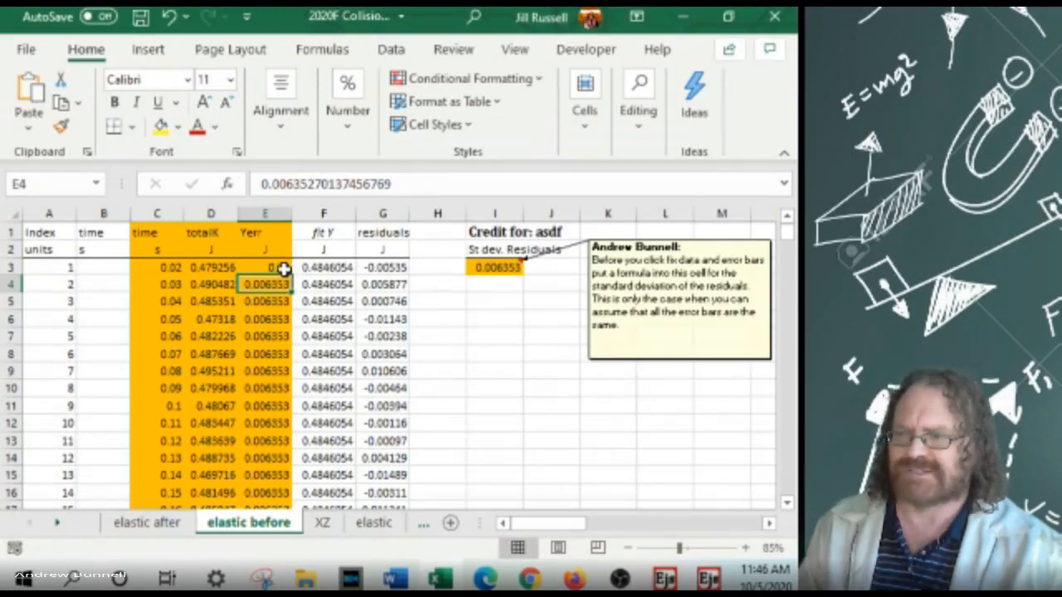
key(ctrl+z)
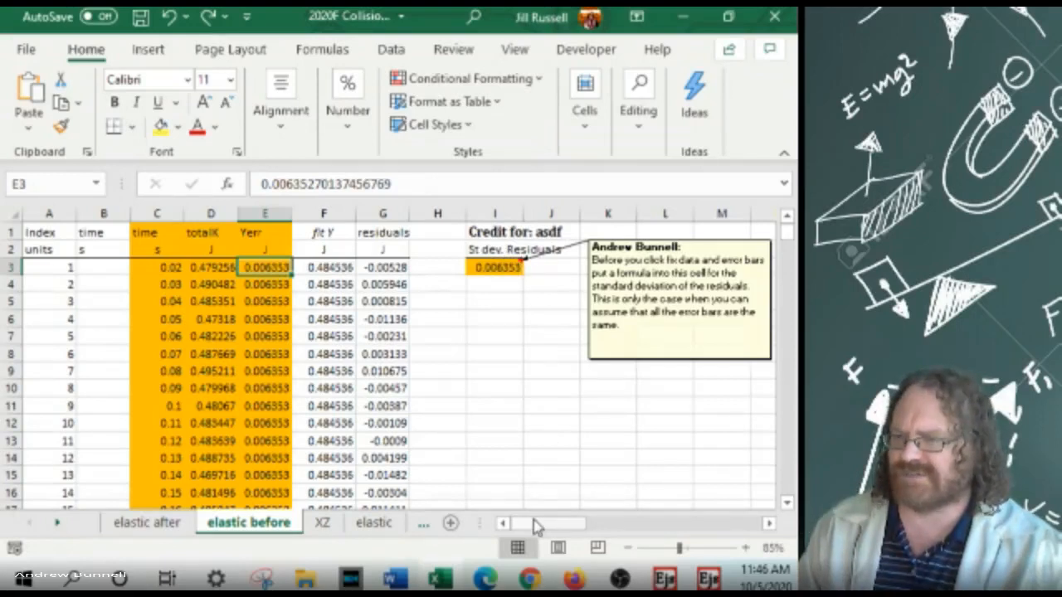
Review the regression settings and fit chart on the elastic before sheet, and the standard deviation of the residuals
drag(535, 524, 600, 523)
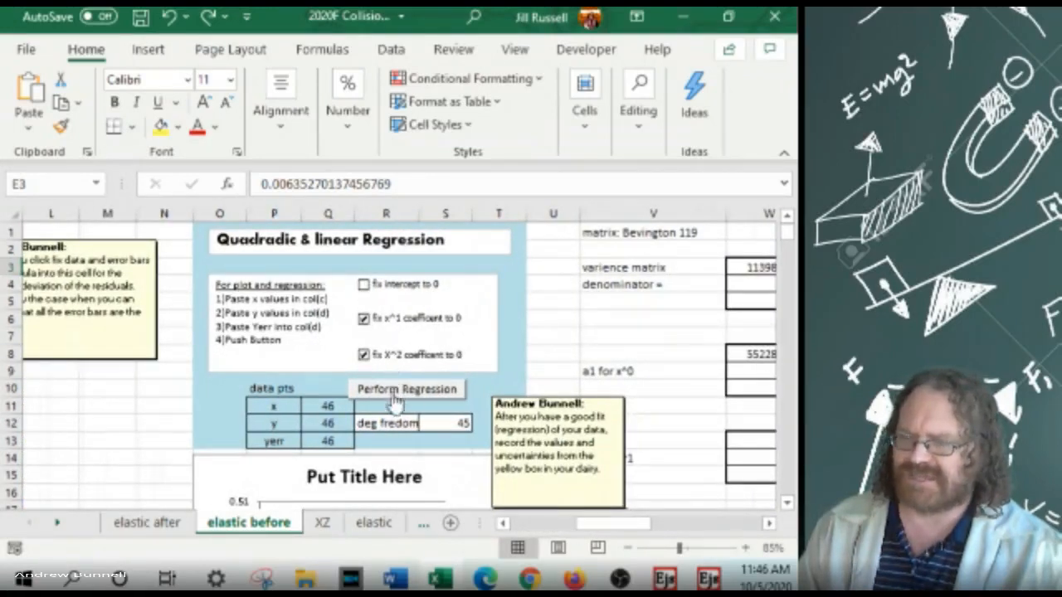
scroll(434, 387, down, 3)
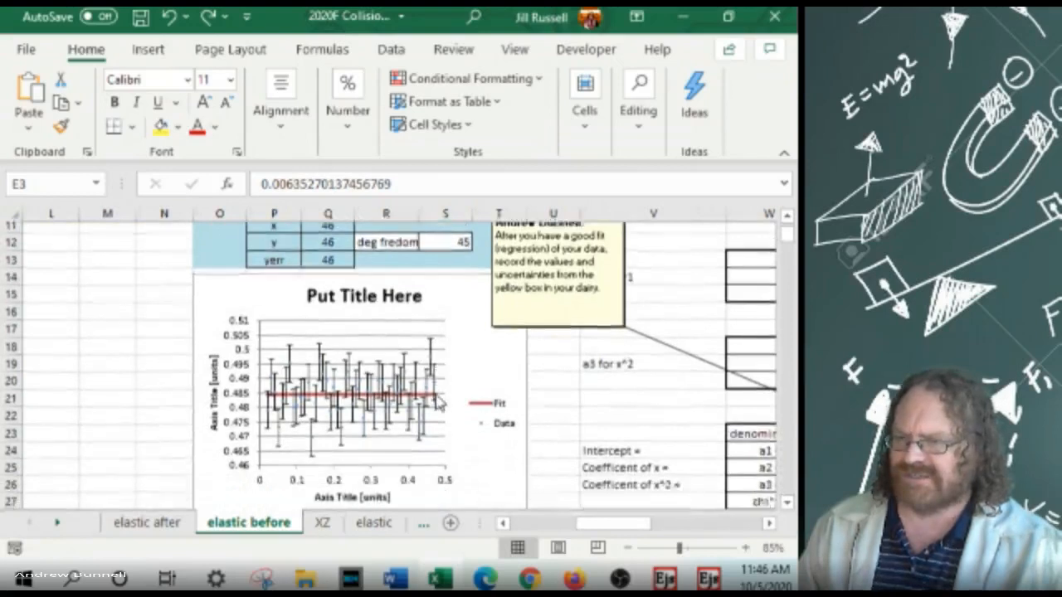
scroll(440, 403, down, 1)
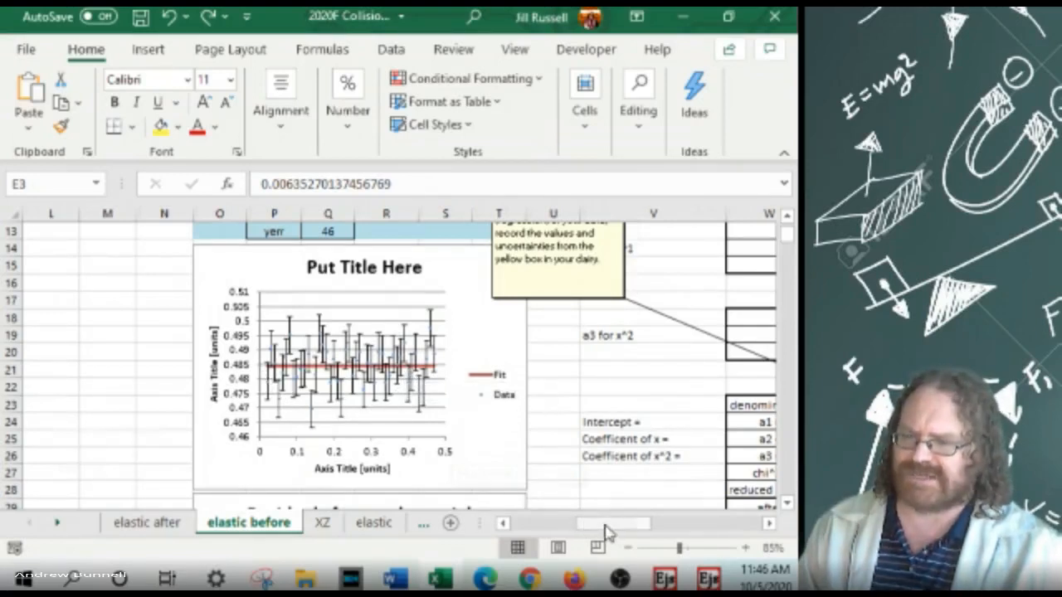
drag(604, 532, 520, 507)
scroll(412, 440, up, 4)
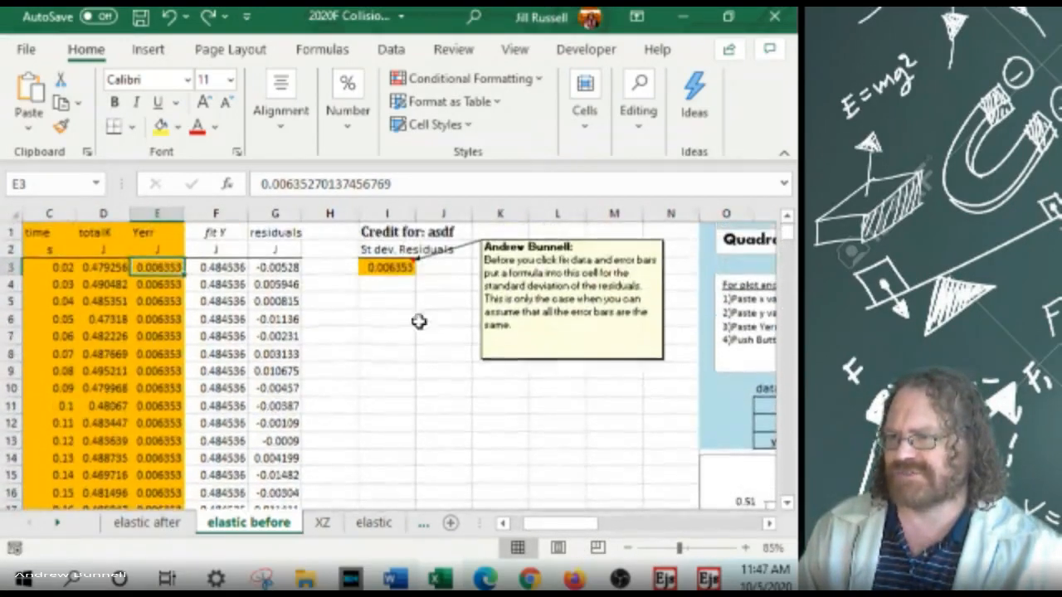
Read the a1 intercept and its standard error in X24:Y24 of the regression results, and check their number format options
drag(560, 526, 645, 519)
scroll(673, 424, down, 4)
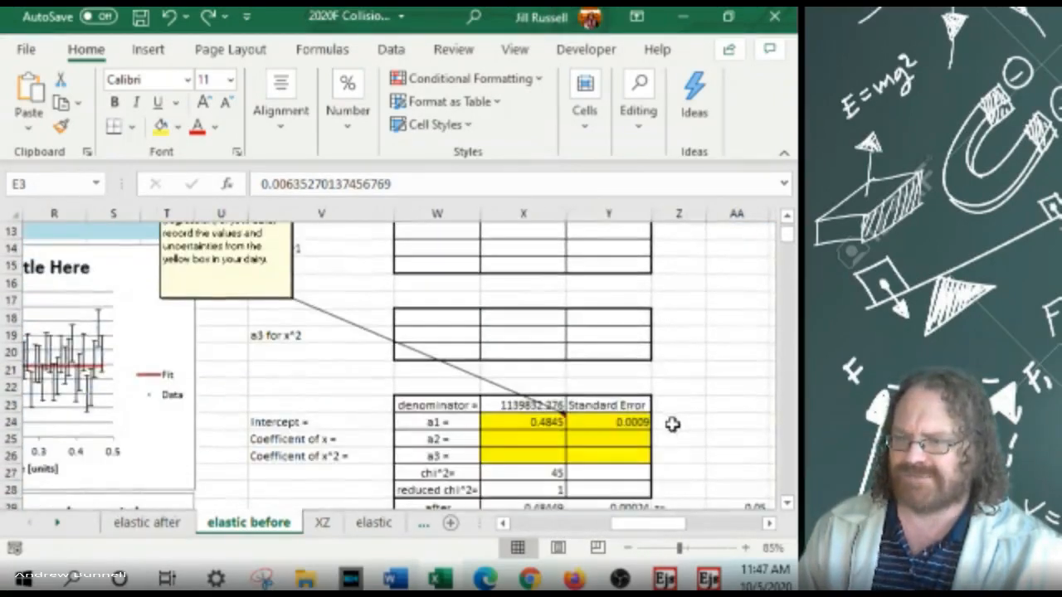
scroll(526, 415, down, 1)
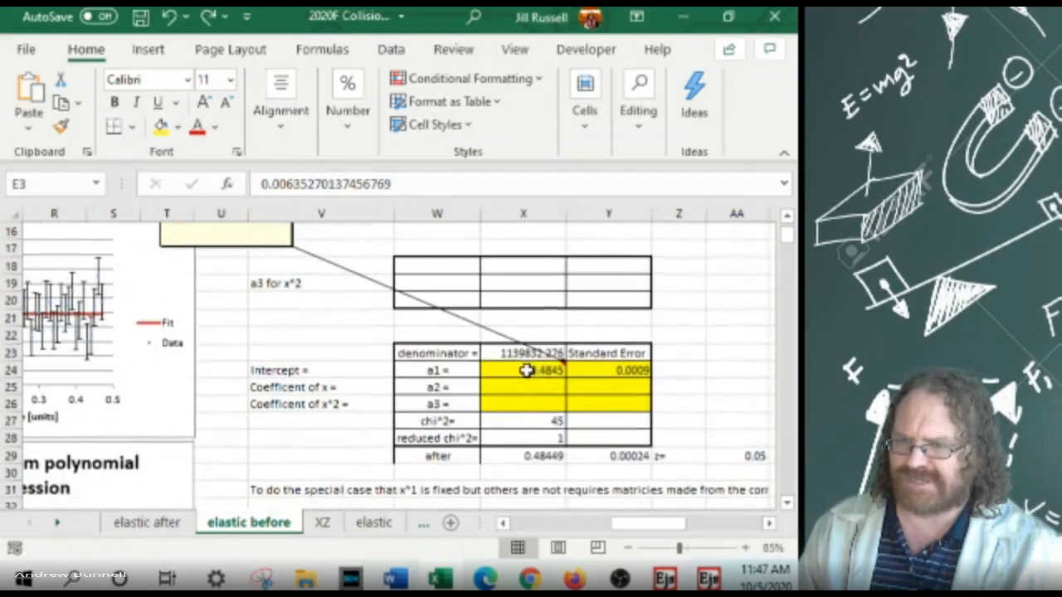
drag(527, 371, 605, 365)
click(351, 135)
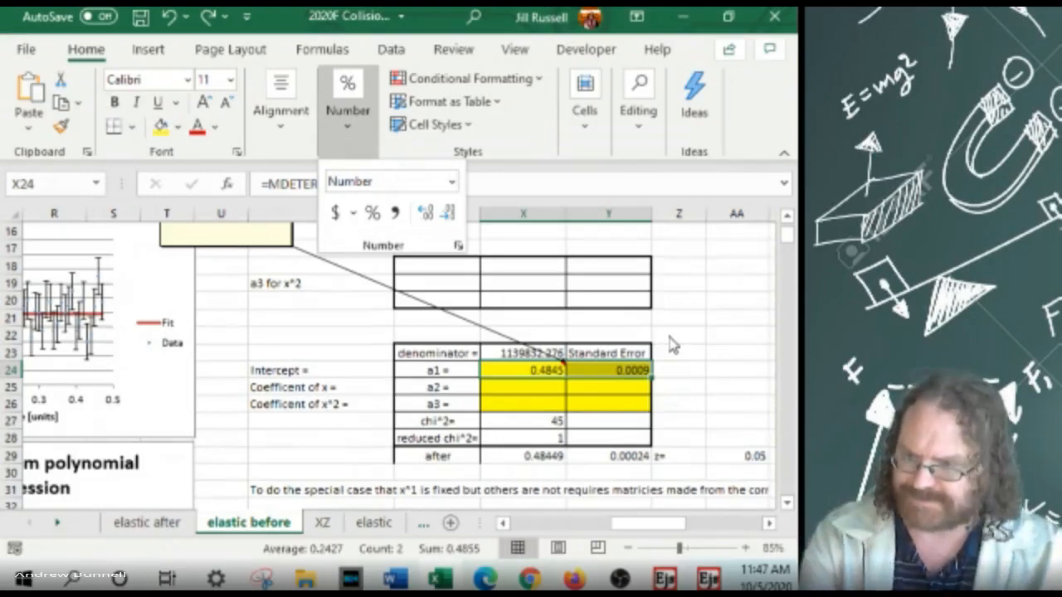
key(Escape)
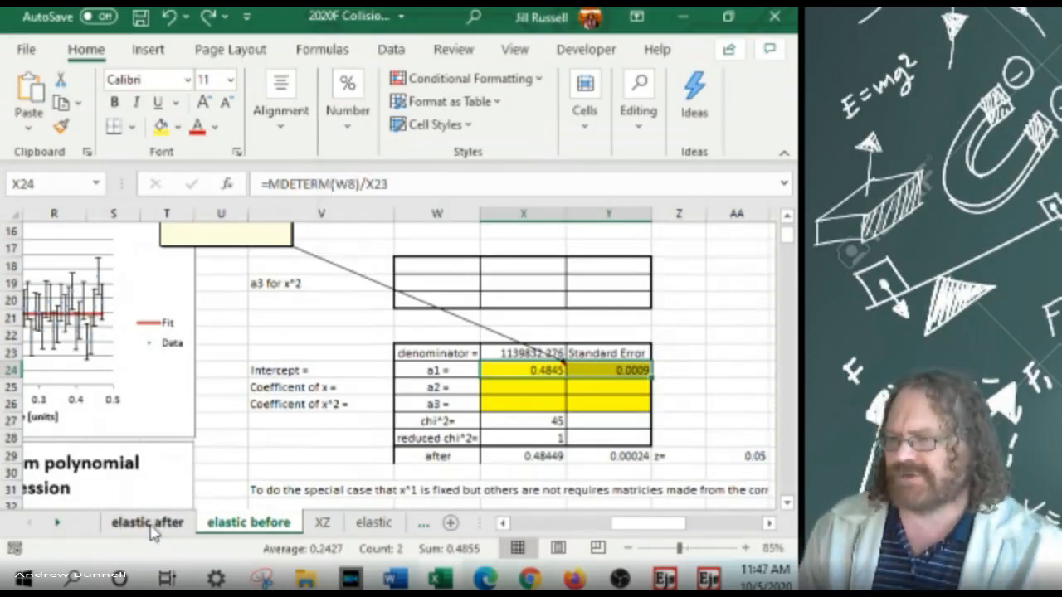
Open the elastic after sheet and examine its time, totalK and Yerr data and the fit chart
click(149, 525)
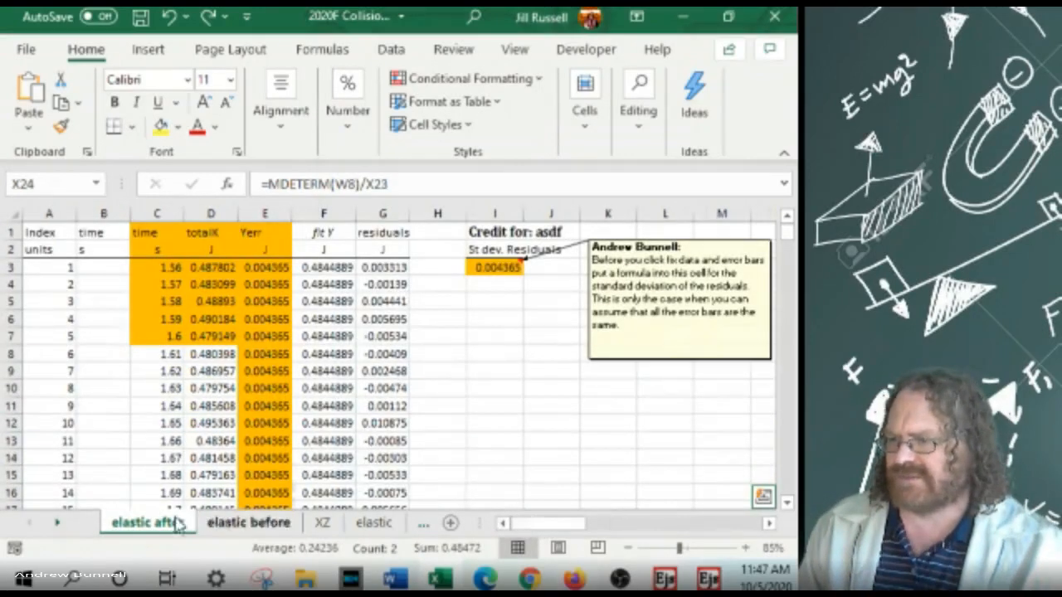
drag(159, 267, 285, 365)
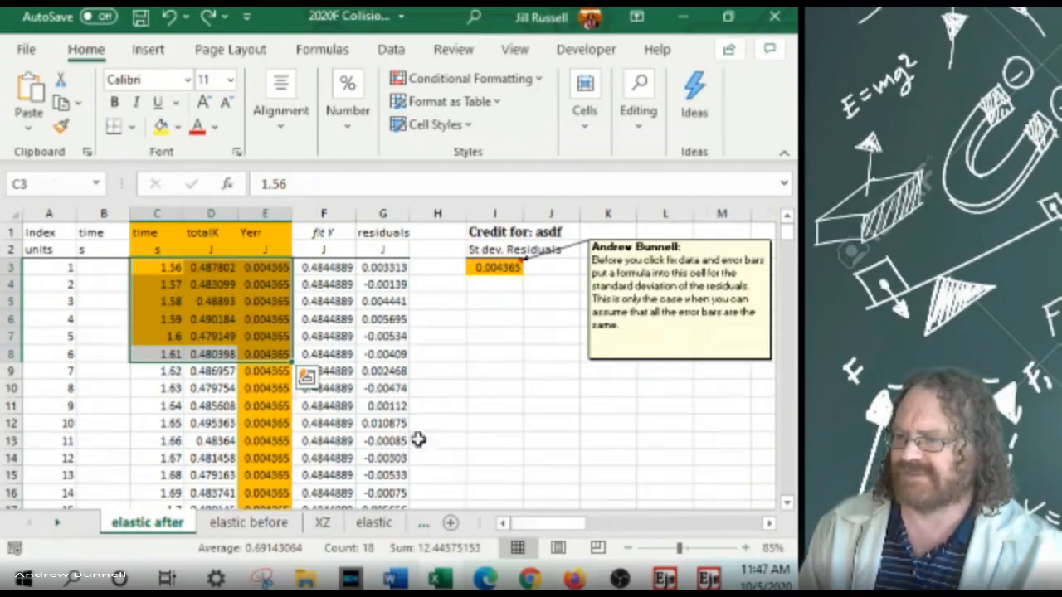
click(469, 423)
drag(525, 529, 585, 522)
scroll(550, 403, down, 4)
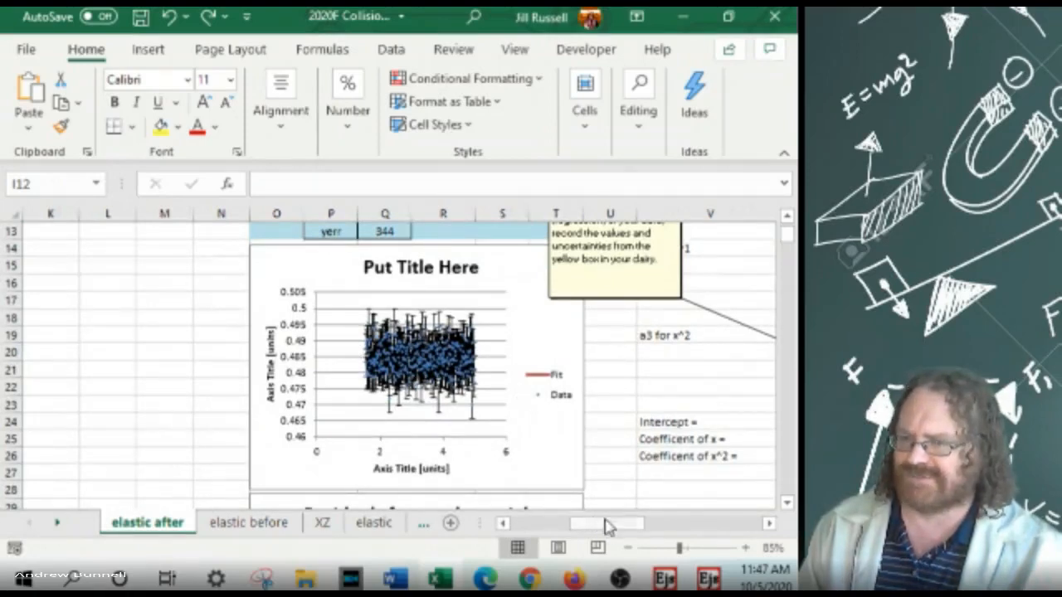
Compare the regression results table on the elastic after sheet with its Yerr data and standard deviation of the residuals
drag(605, 528, 652, 528)
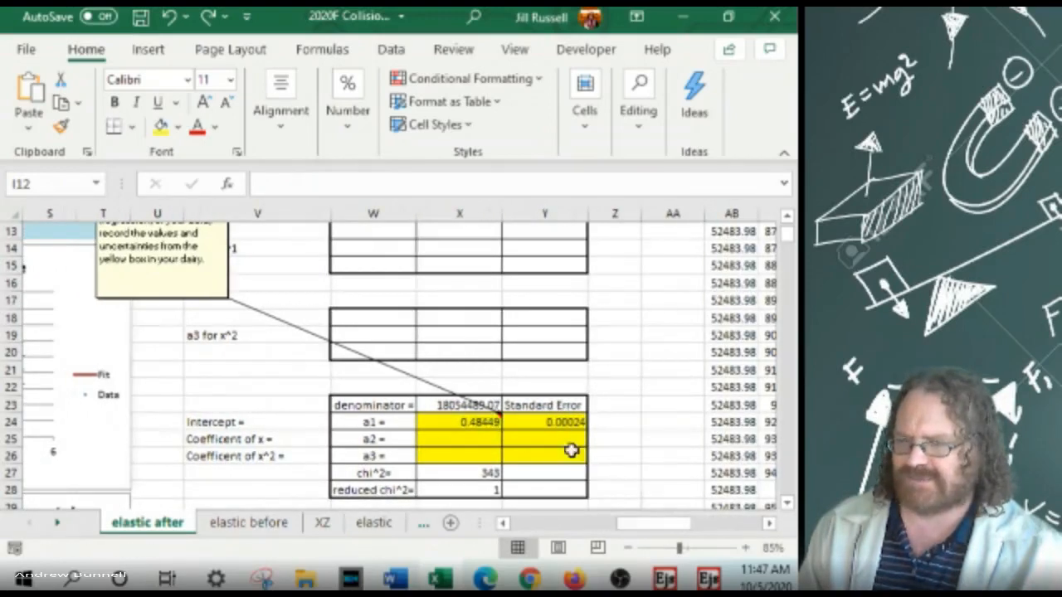
drag(655, 529, 540, 472)
scroll(531, 412, up, 4)
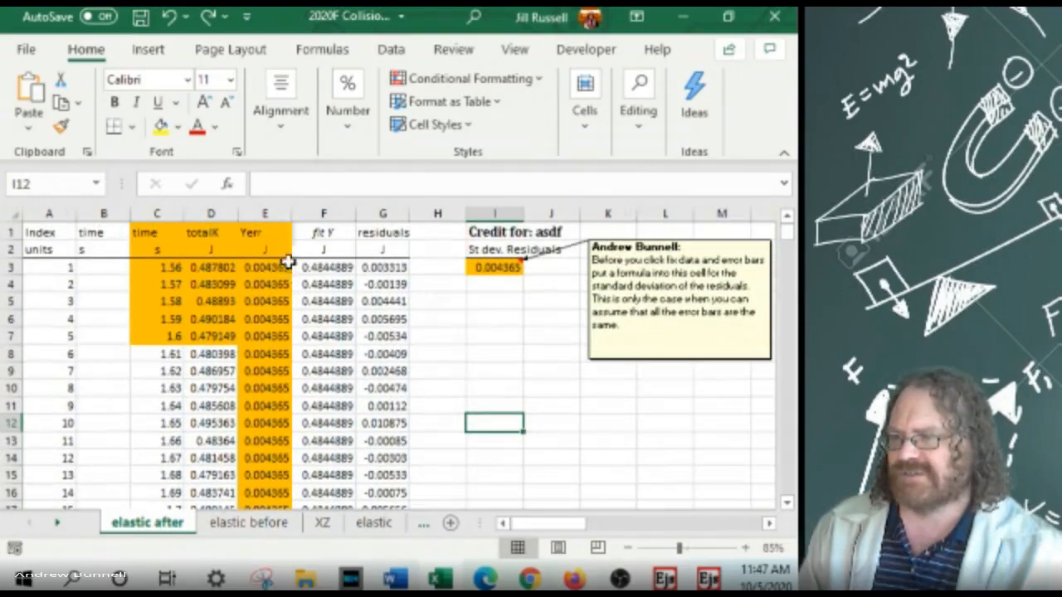
drag(576, 522, 664, 526)
scroll(648, 434, down, 4)
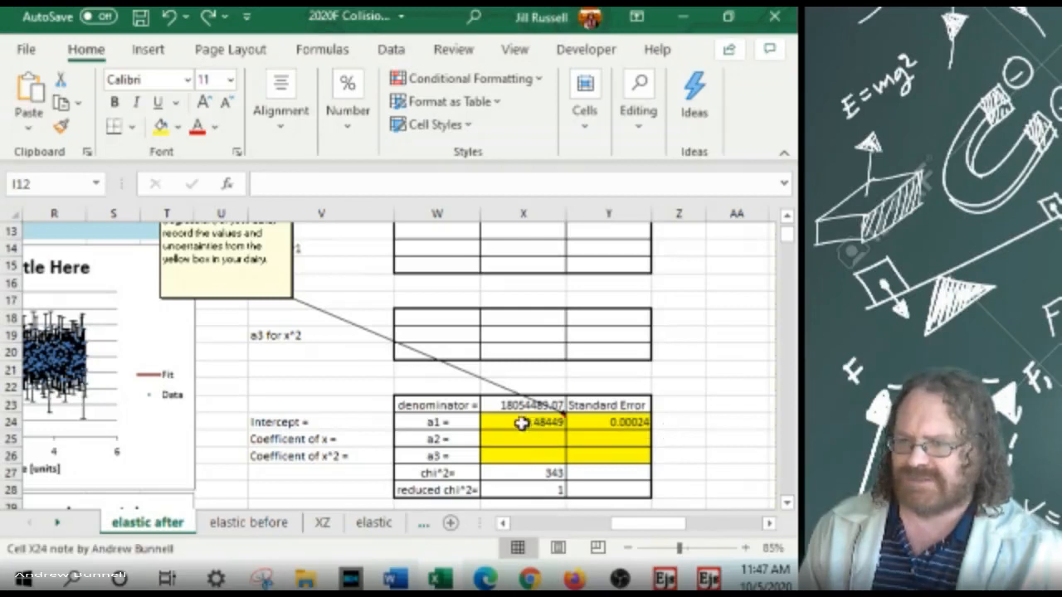
Copy the a1 intercept and standard error in X24:Y24, and select the after row's cells X29:Y29 on the elastic before sheet
drag(522, 426, 612, 434)
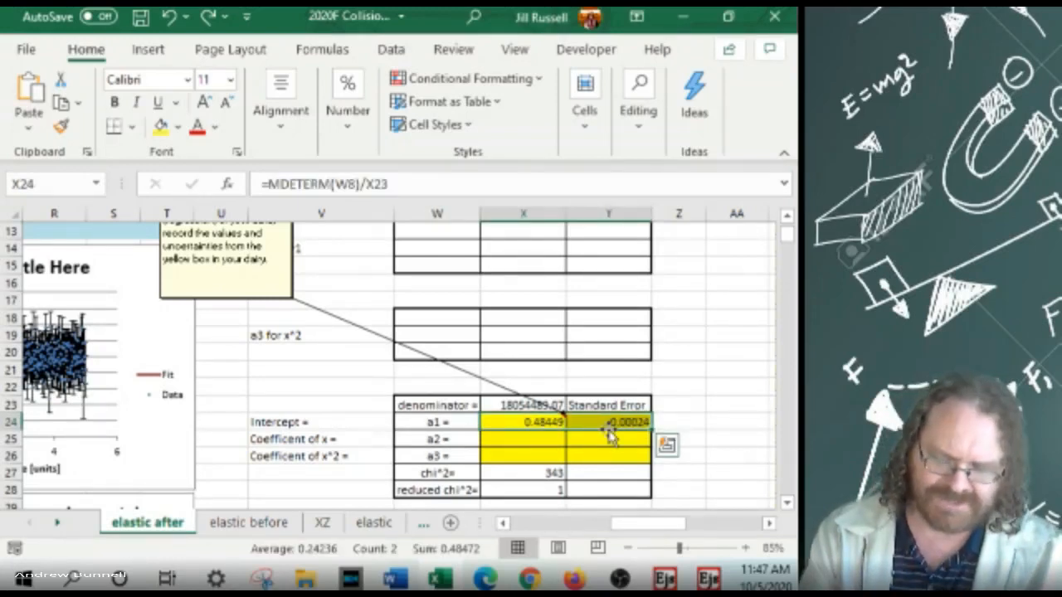
key(ctrl+c)
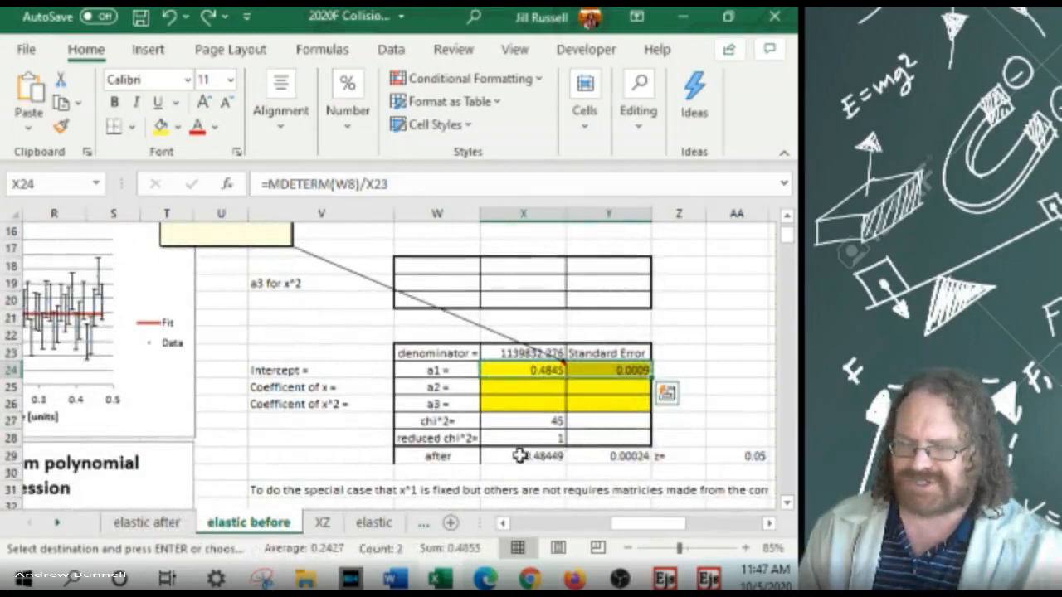
drag(545, 454, 618, 458)
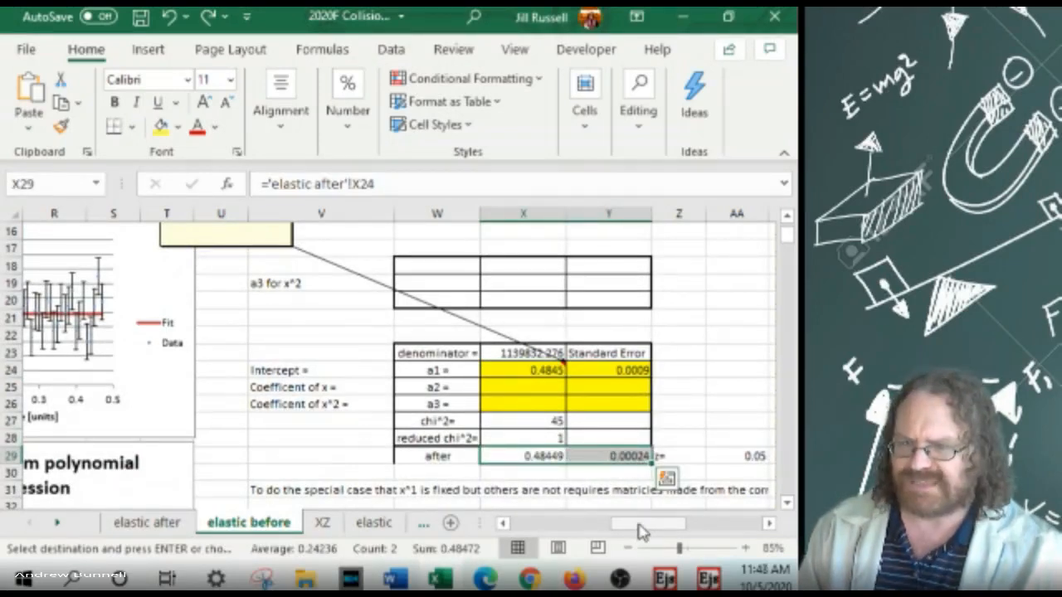
Examine the z formula in AA29, tracing its referenced cells, and check the cell's number format options
click(745, 455)
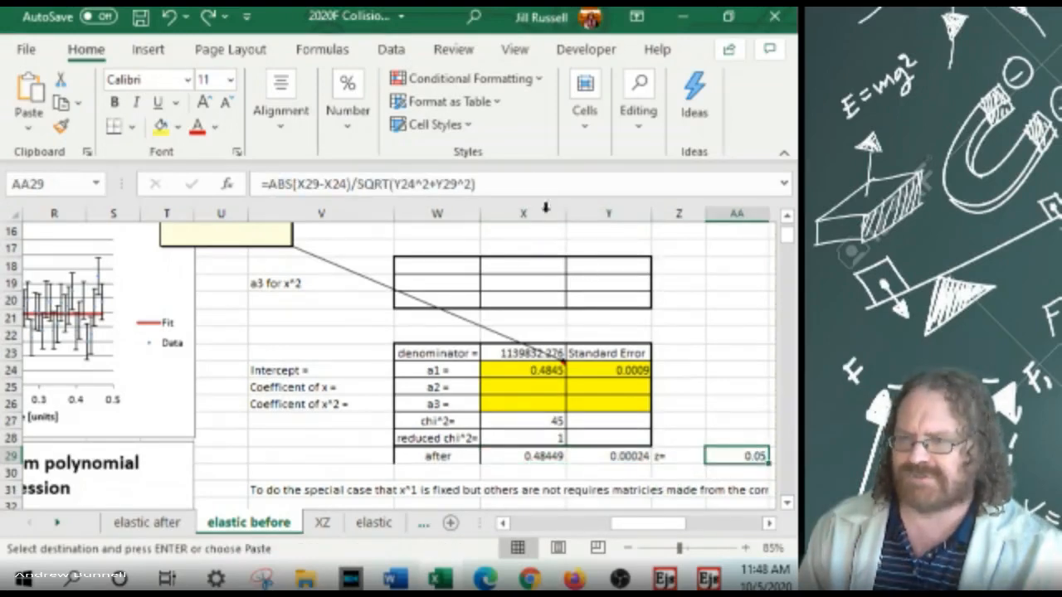
click(539, 180)
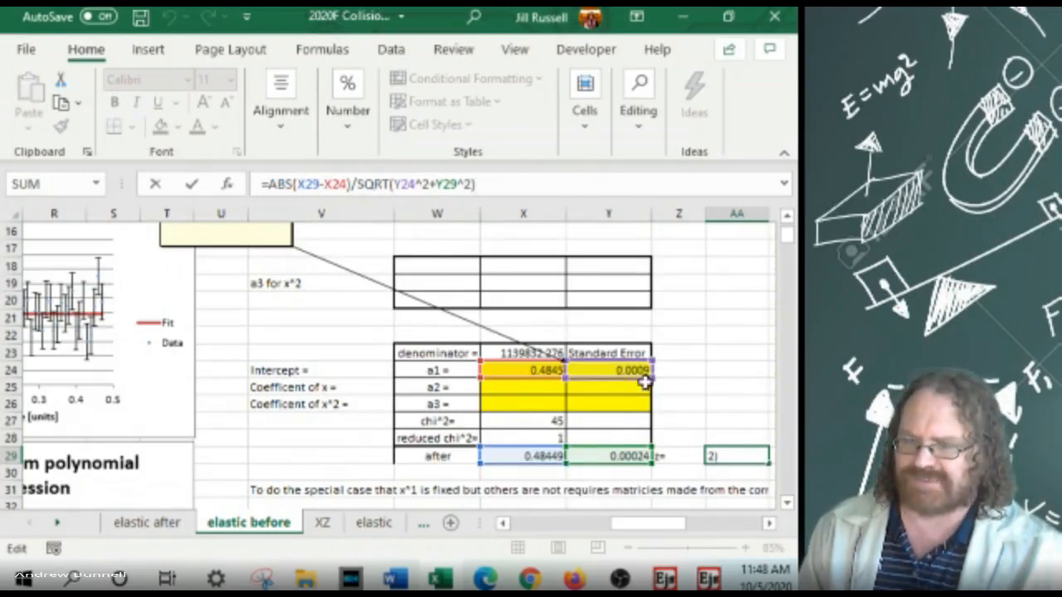
key(Return)
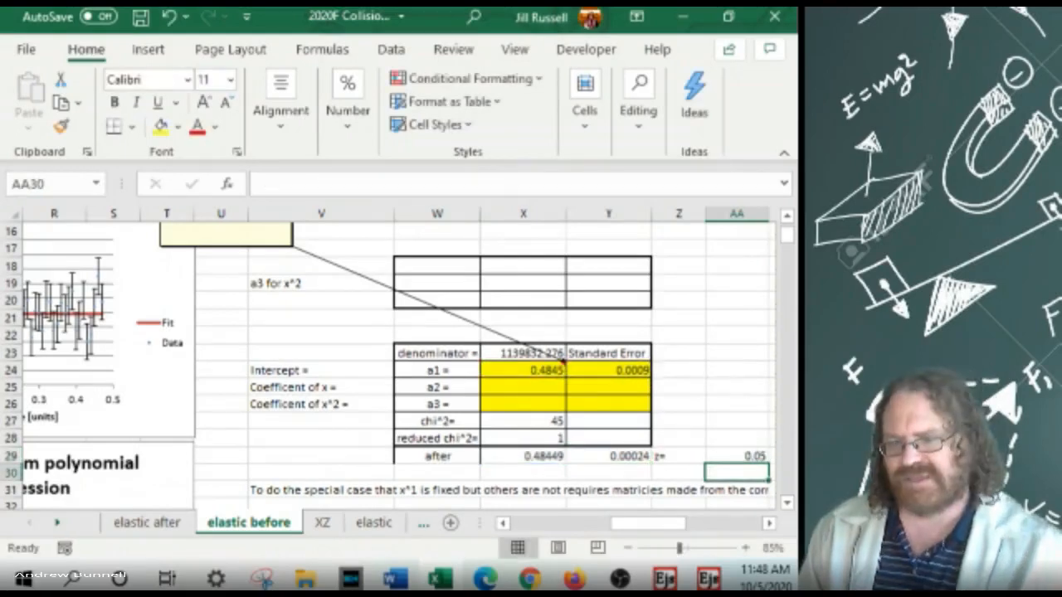
click(747, 454)
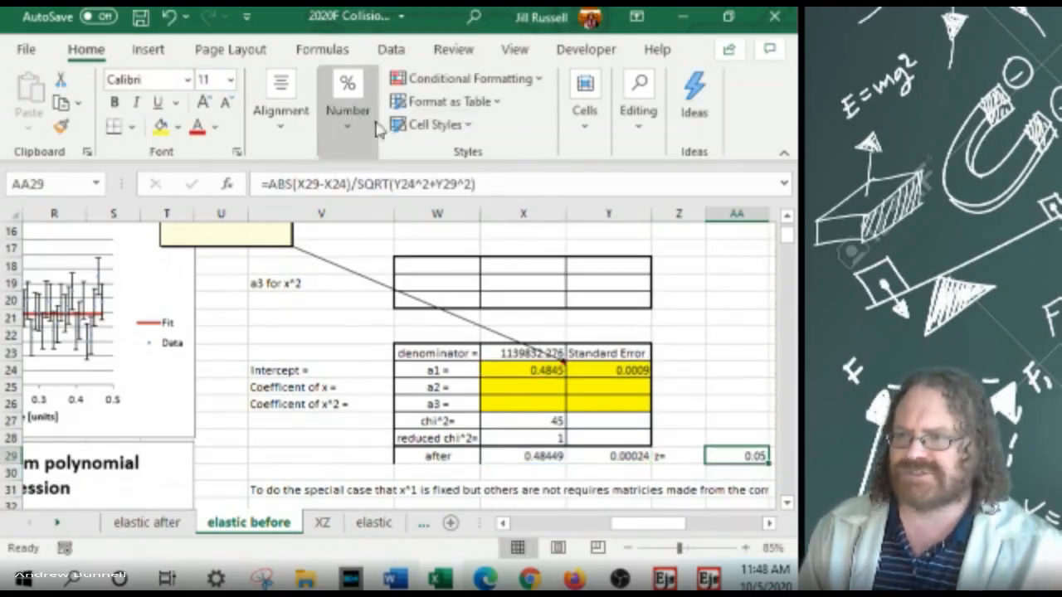
click(348, 103)
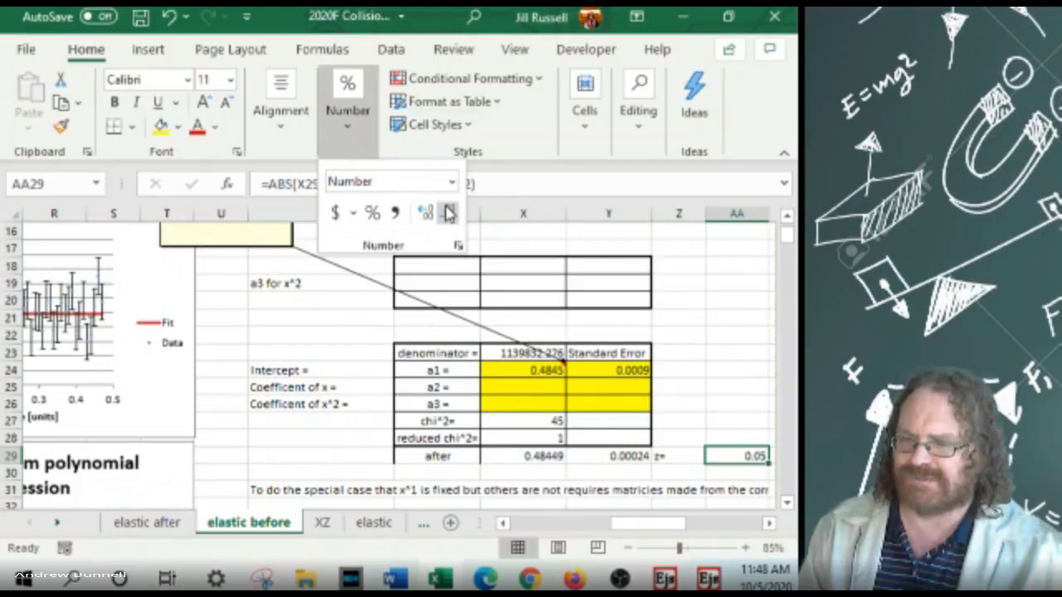
click(709, 345)
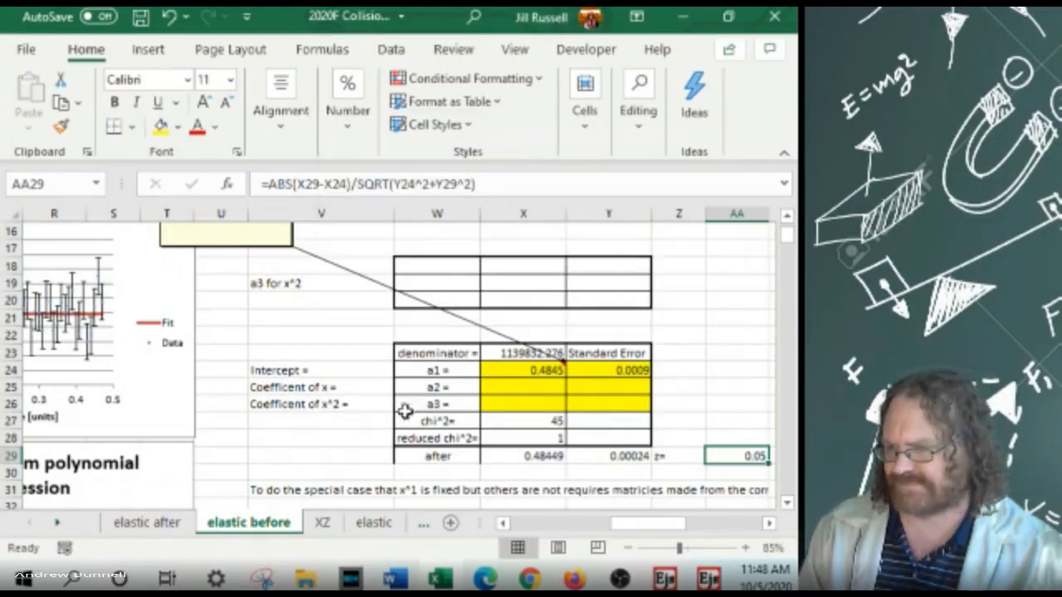
View the kinetic energies chart on the elastic sheet, and open the inelastic sheet
click(375, 522)
scroll(614, 419, down, 3)
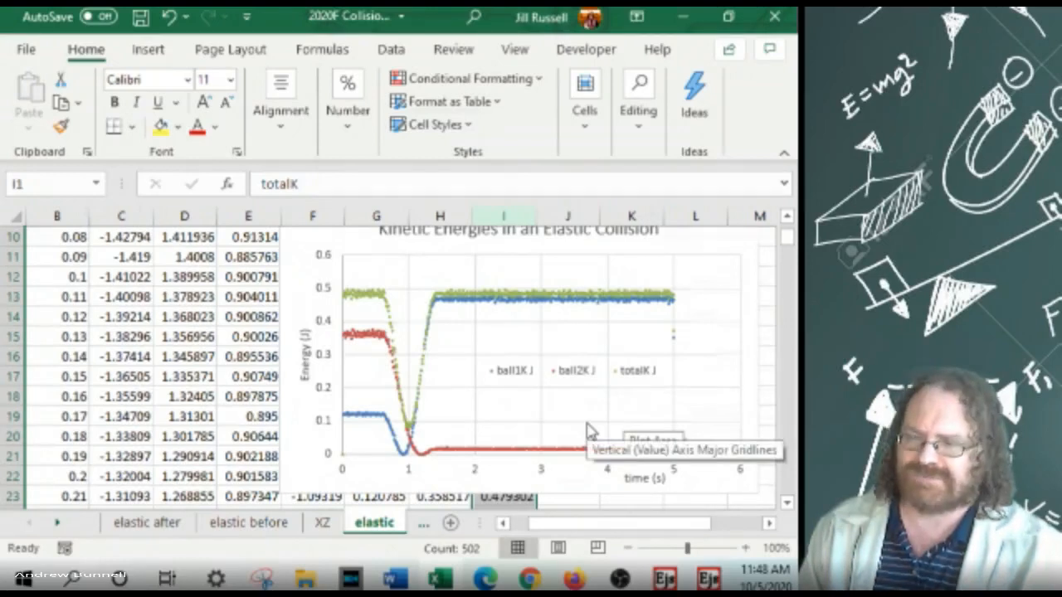
click(60, 529)
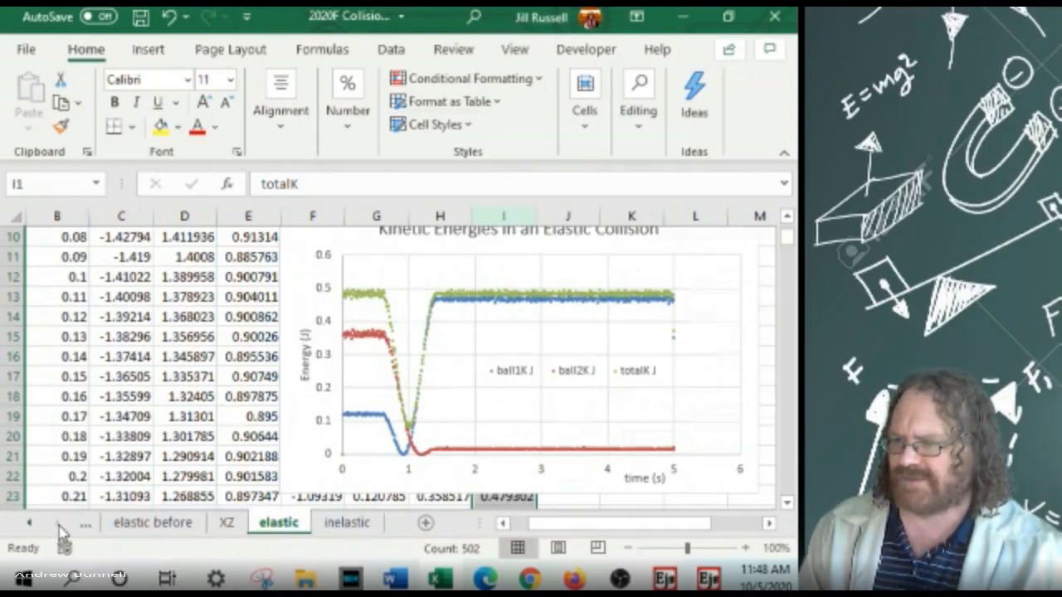
click(363, 523)
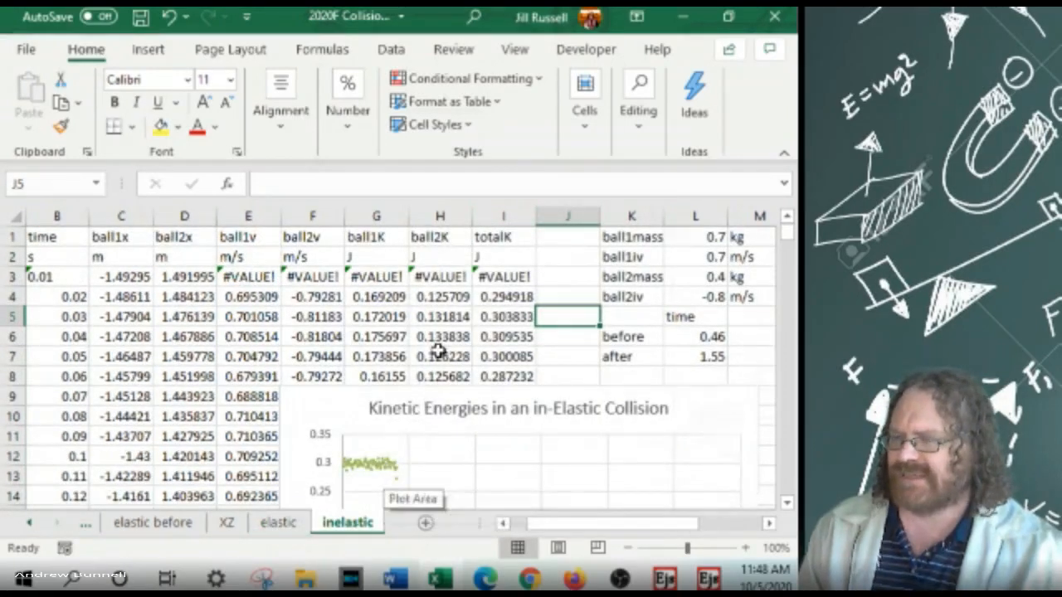
Switch to the Inelastic Collisions in One Dimension simulation, check its ball masses and initial velocities, and return to the Excel workbook
click(708, 579)
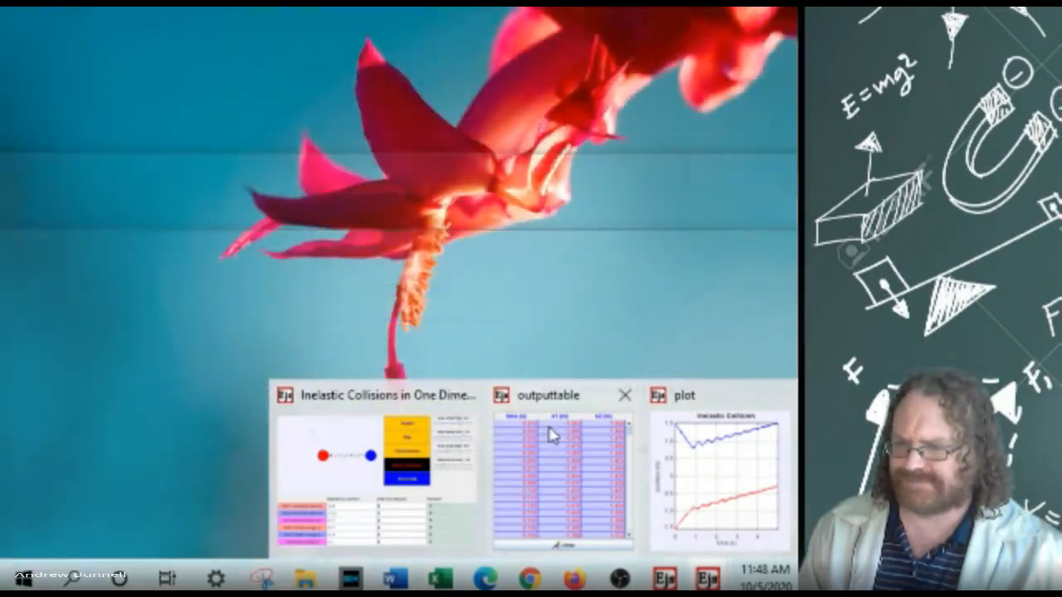
click(335, 405)
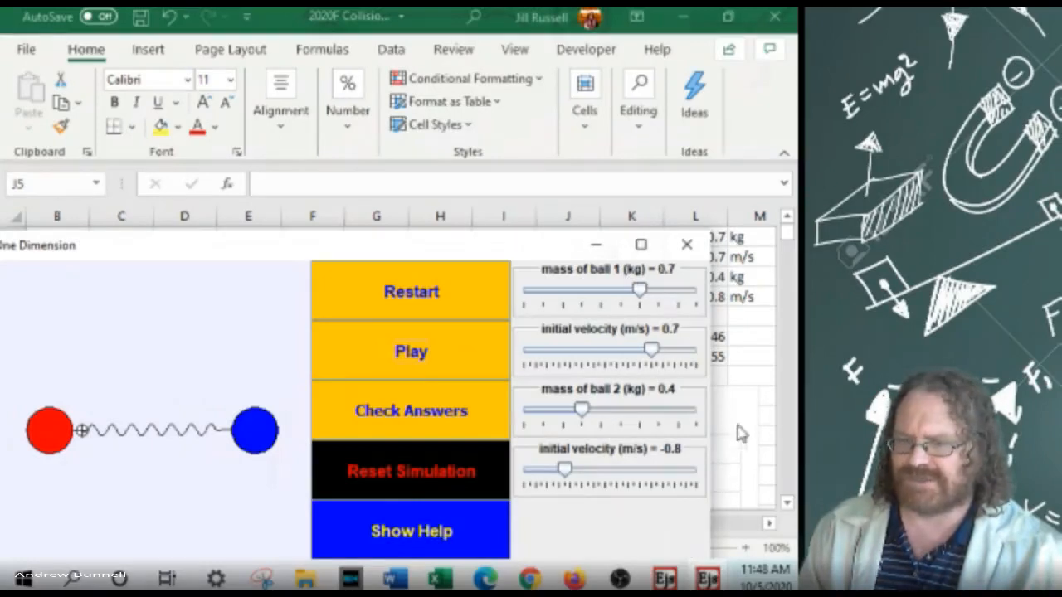
click(752, 360)
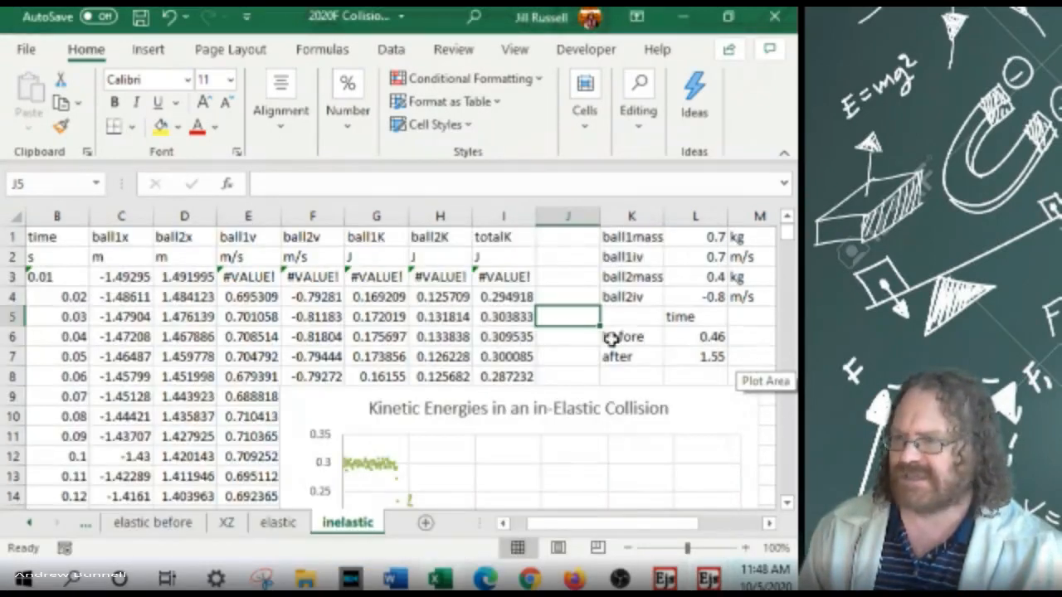
Convert the first time value in B3 of the inelastic sheet from text to a number
click(66, 279)
drag(614, 531, 594, 532)
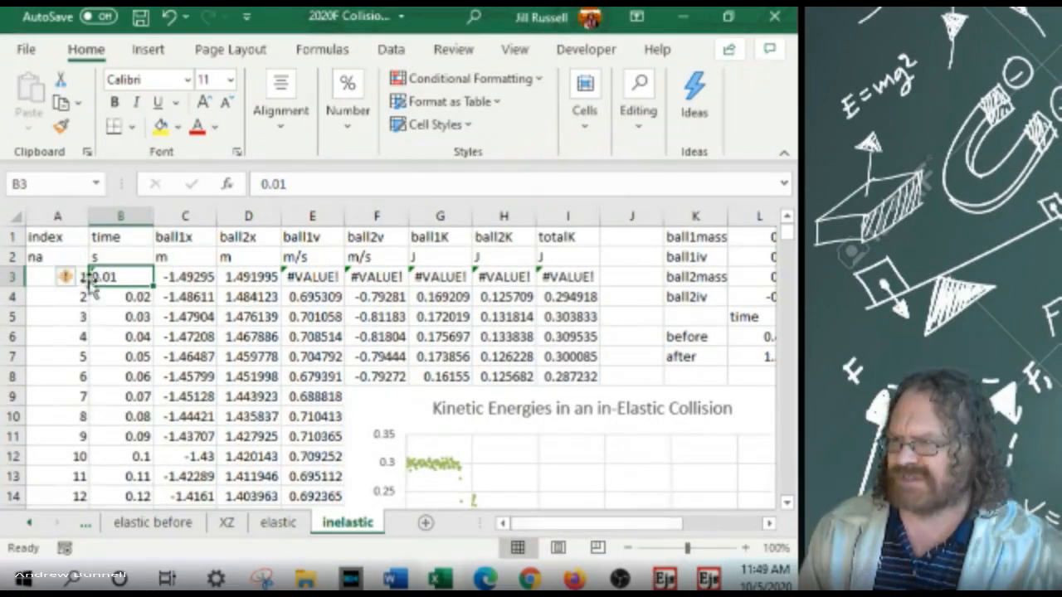
mouse_move(83, 279)
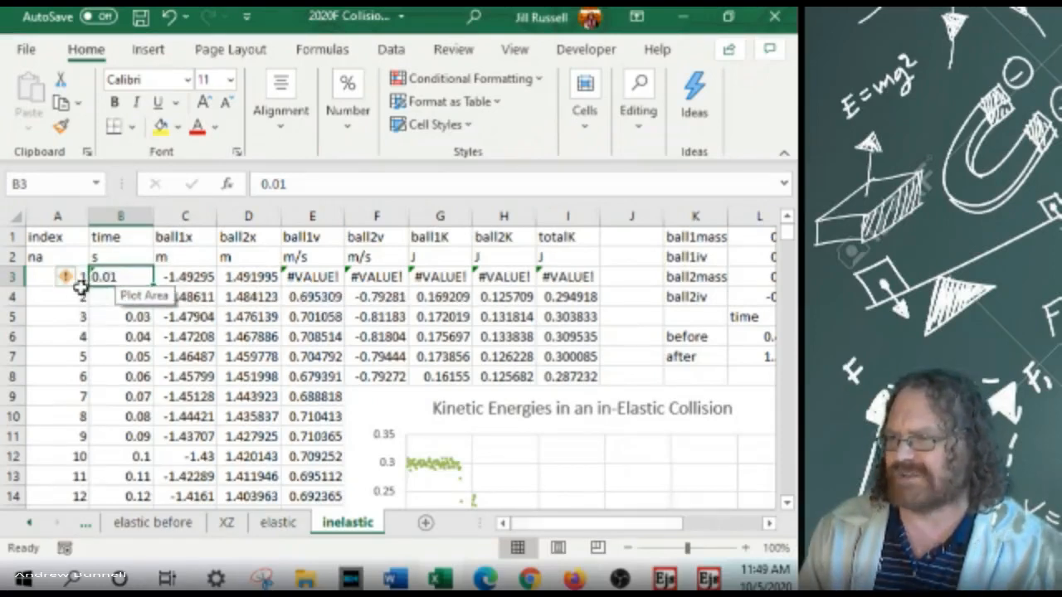
click(83, 282)
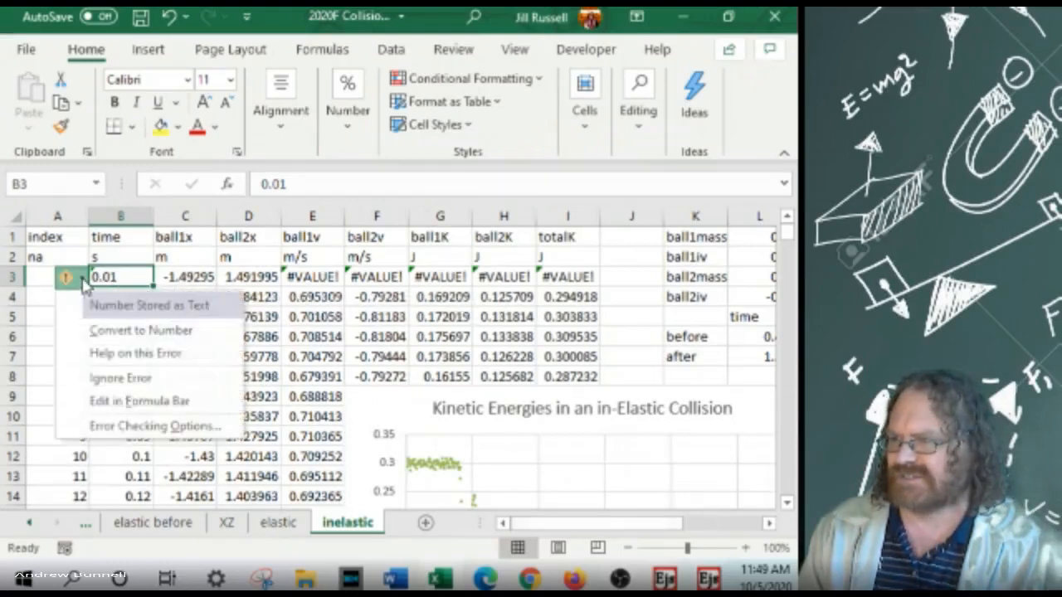
click(135, 331)
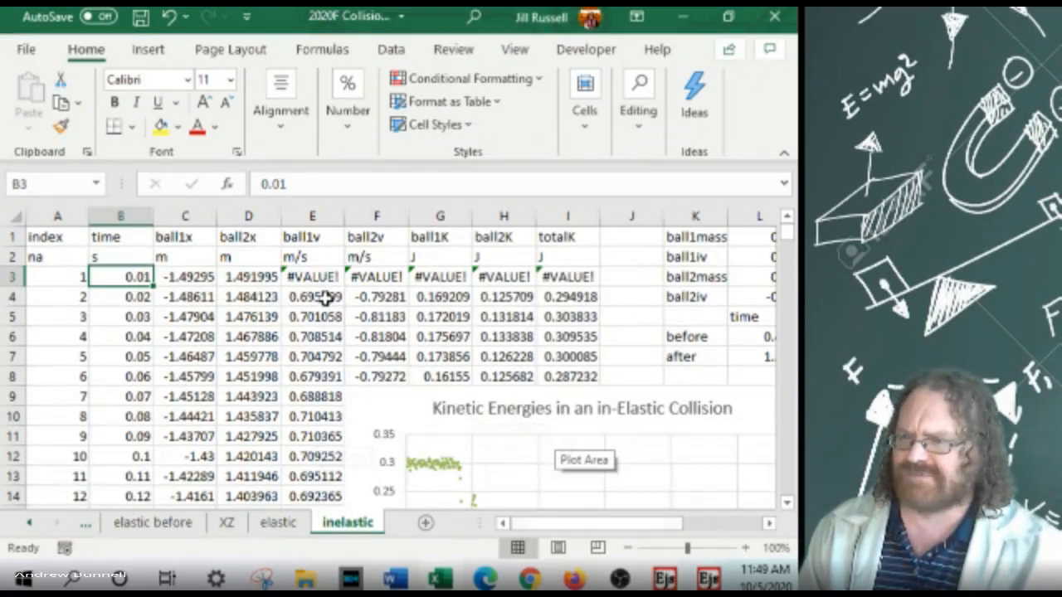
Inspect the ball1K formula in G3, highlighting its ball mass factor, and leave the formula as it is
click(448, 277)
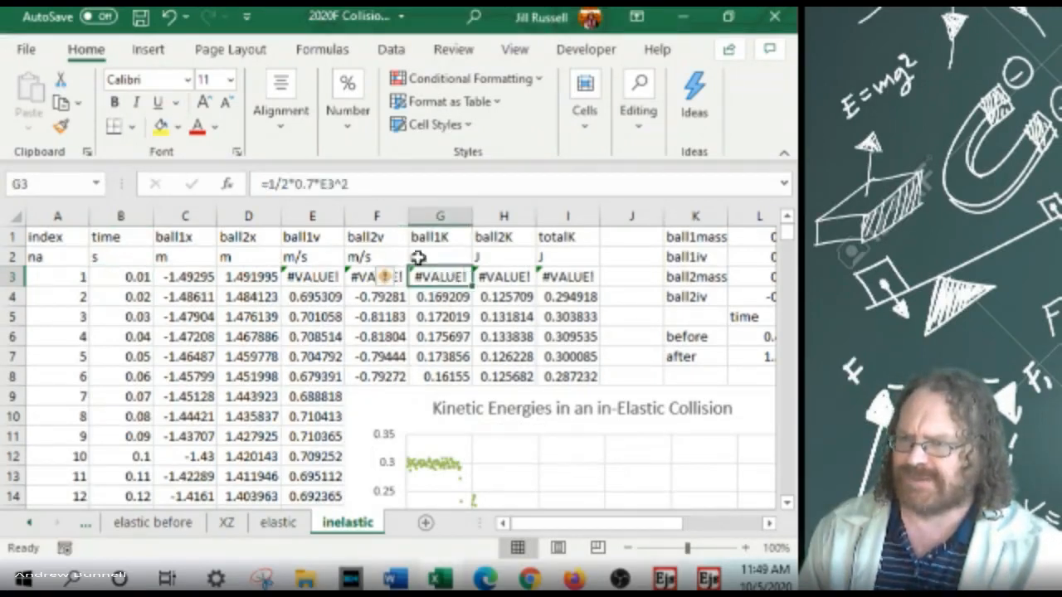
click(296, 184)
drag(312, 184, 316, 184)
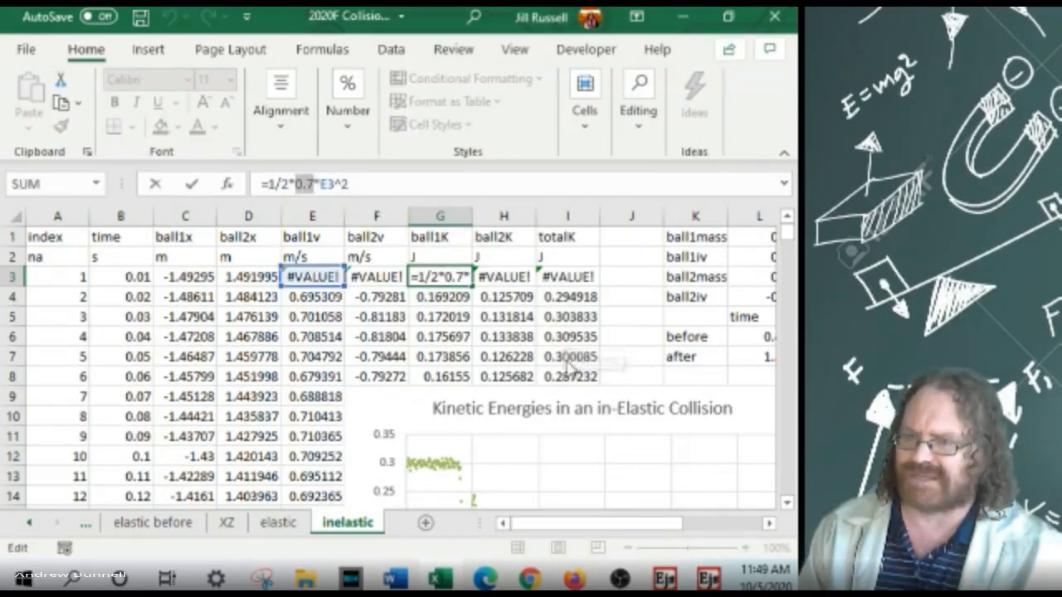
key(Escape)
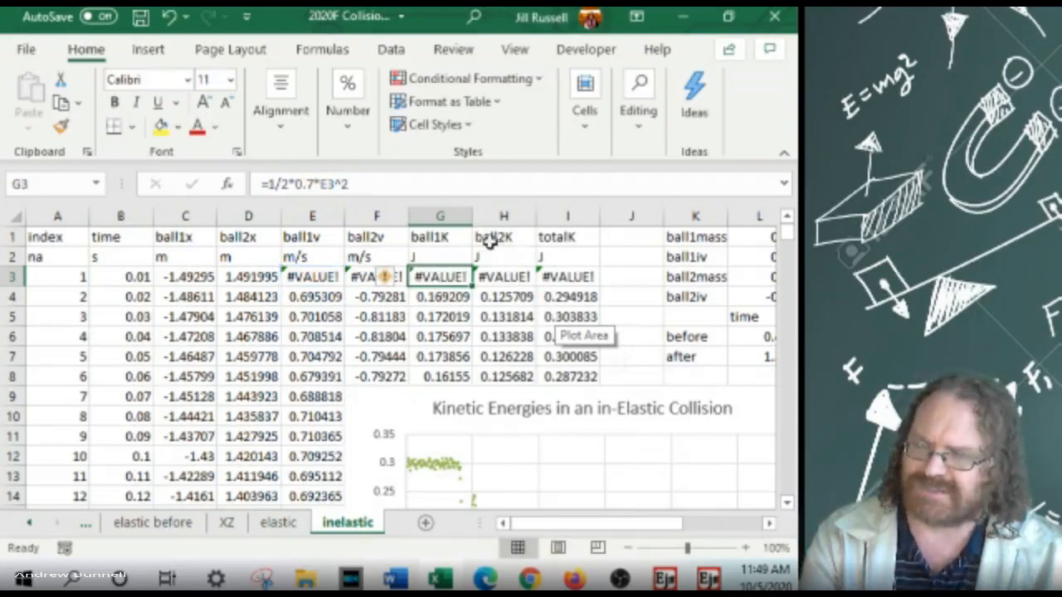
Delete the before and after time table in K5:L7 of the inelastic sheet
drag(583, 536, 616, 526)
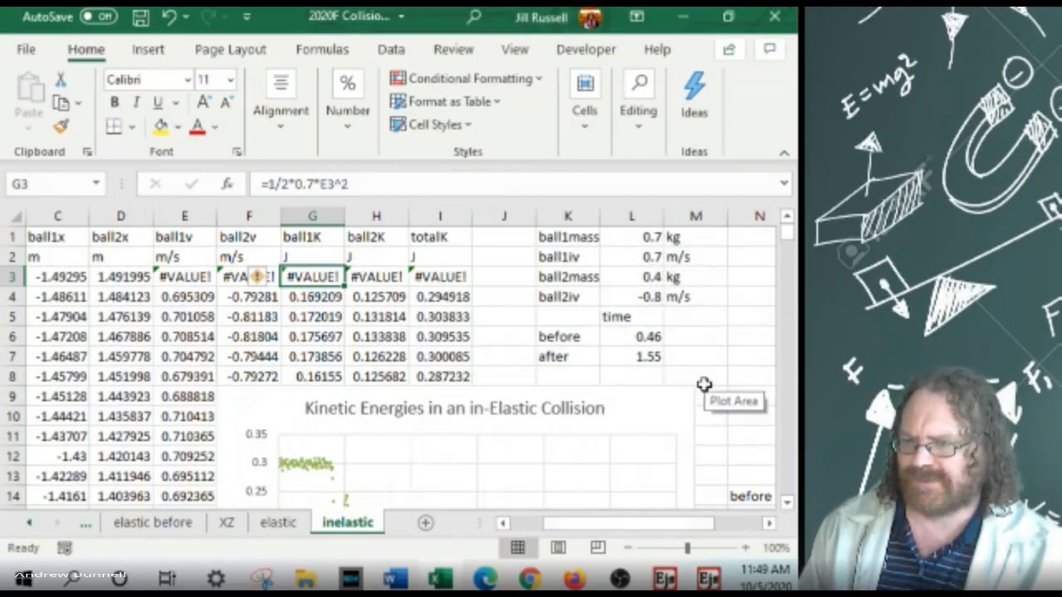
scroll(704, 384, down, 1)
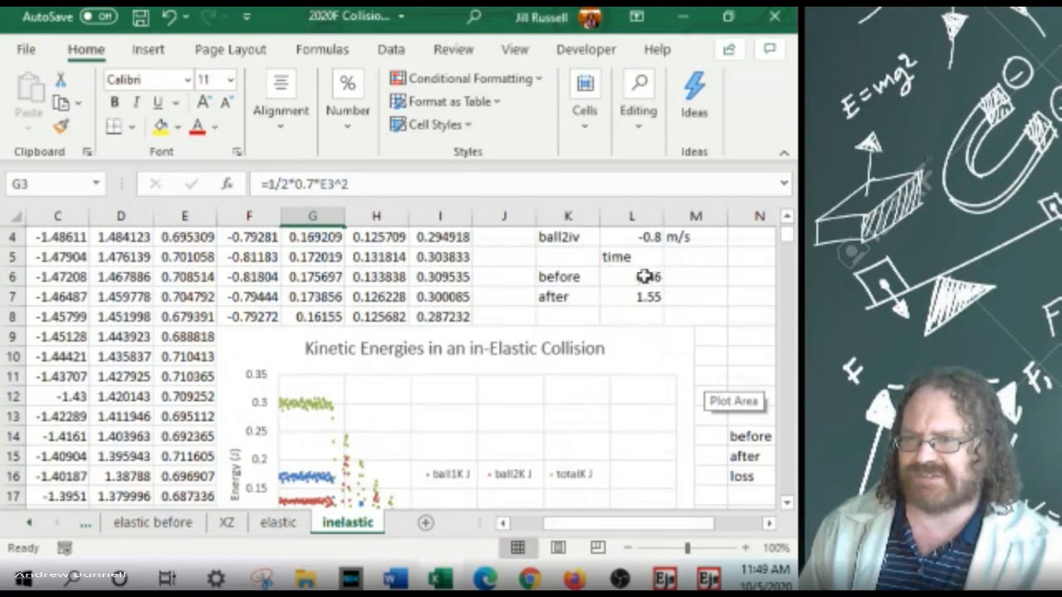
drag(556, 257, 636, 309)
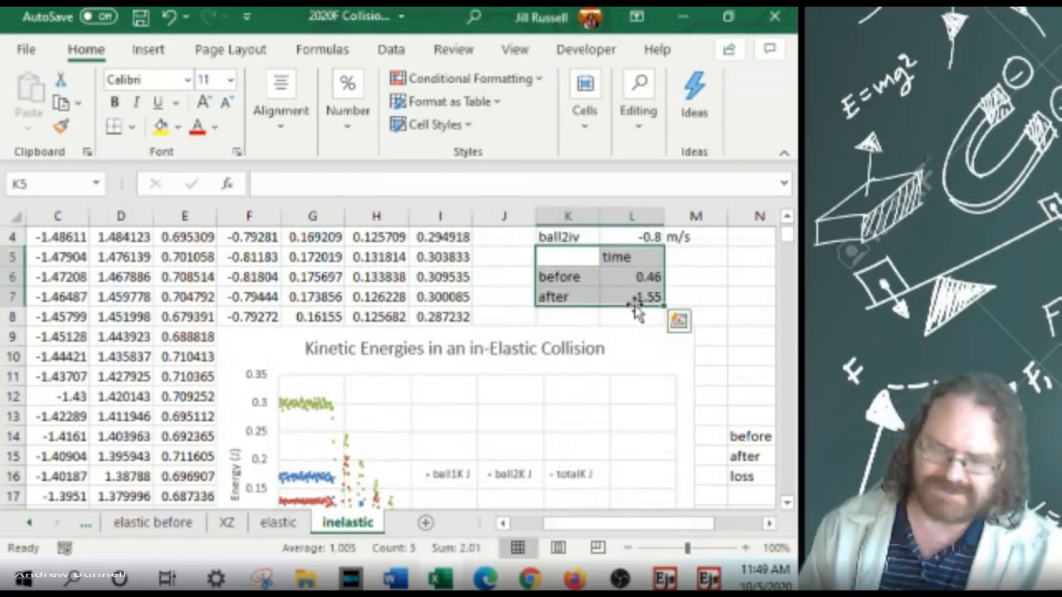
key(Delete)
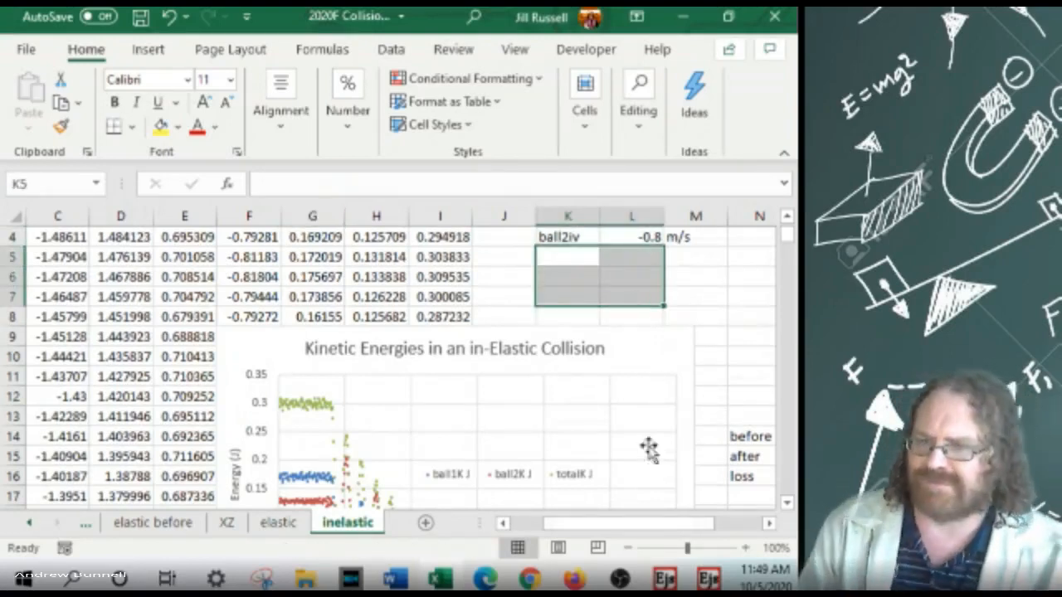
Read a pre-collision totalK point on the inelastic chart and set the before TKE in O14 to 0.294
scroll(617, 426, down, 2)
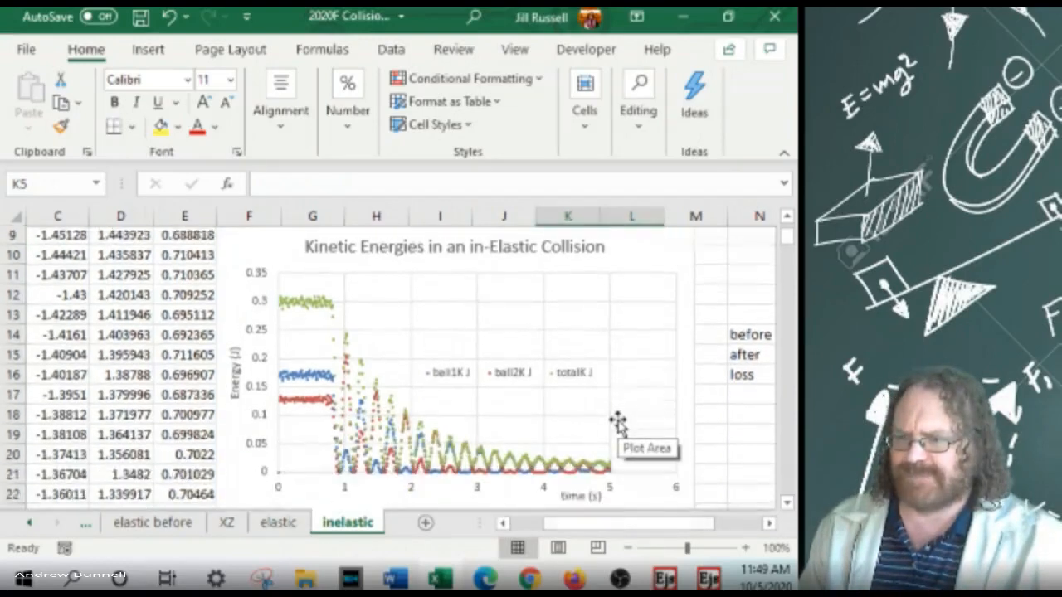
drag(628, 525, 662, 528)
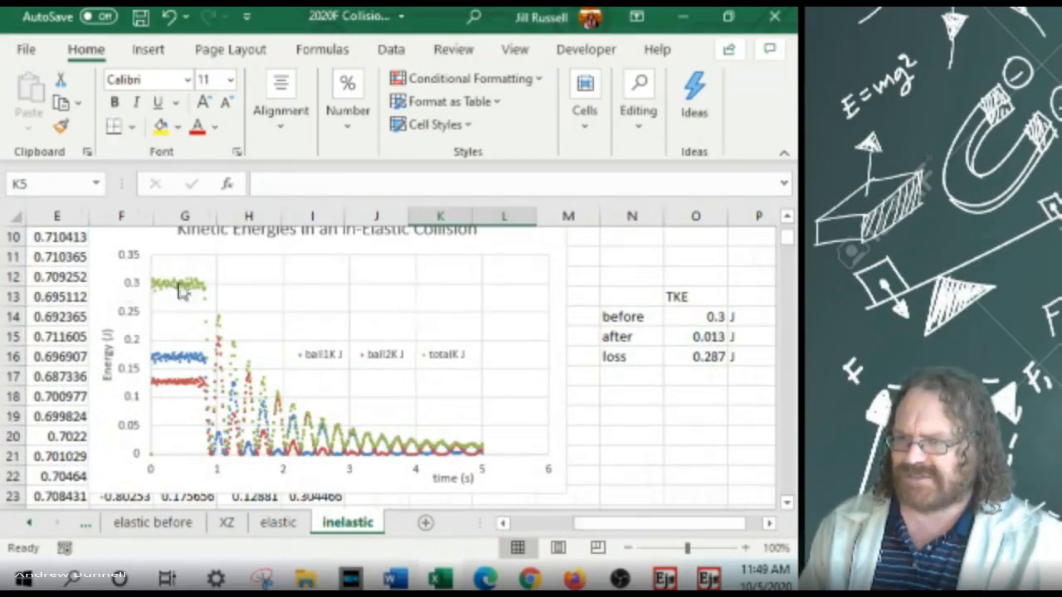
mouse_move(197, 290)
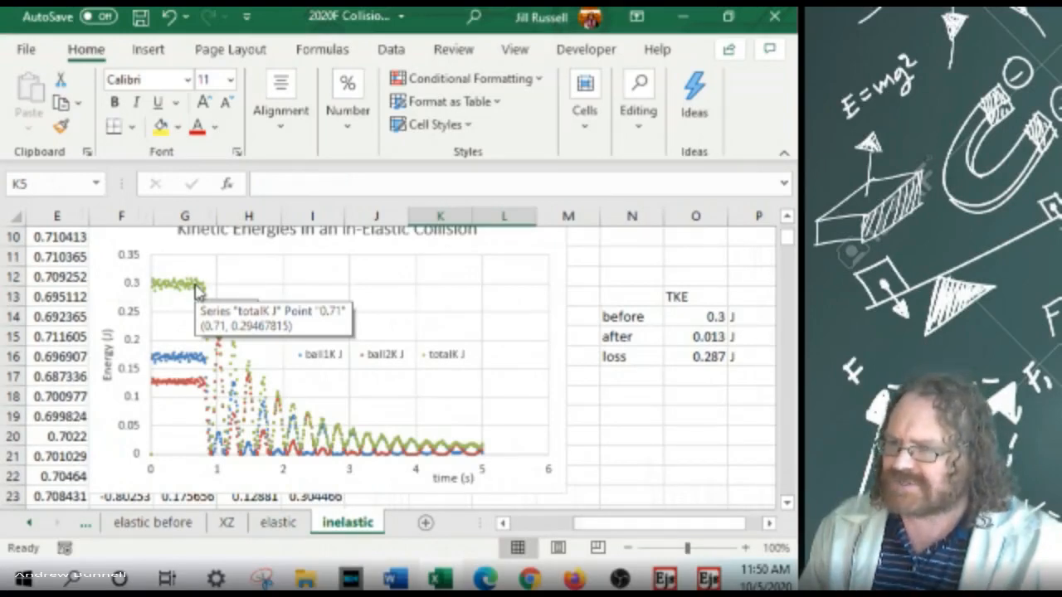
click(701, 316)
text(.294)
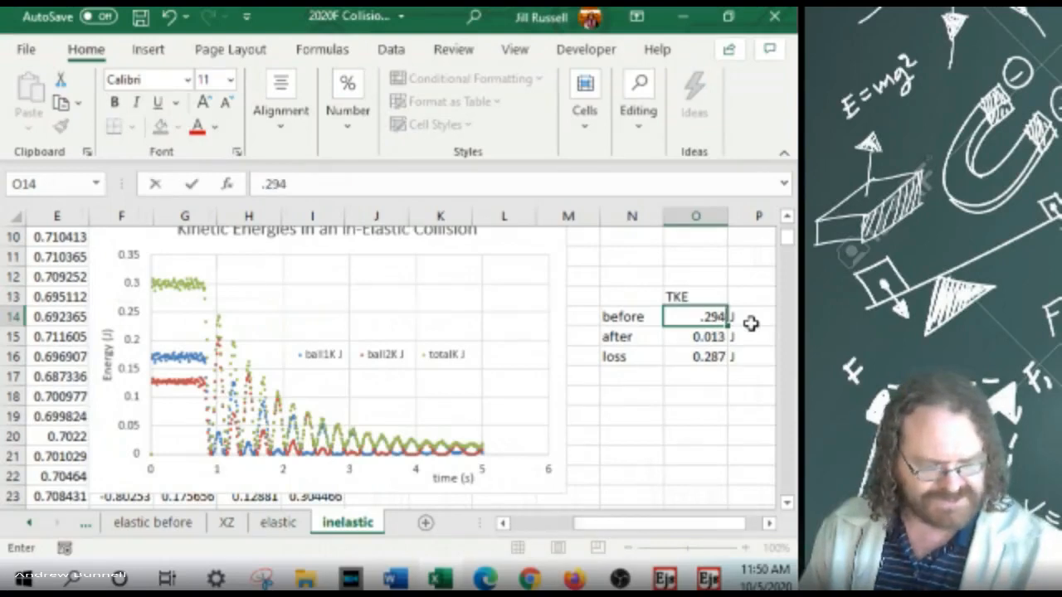
key(Return)
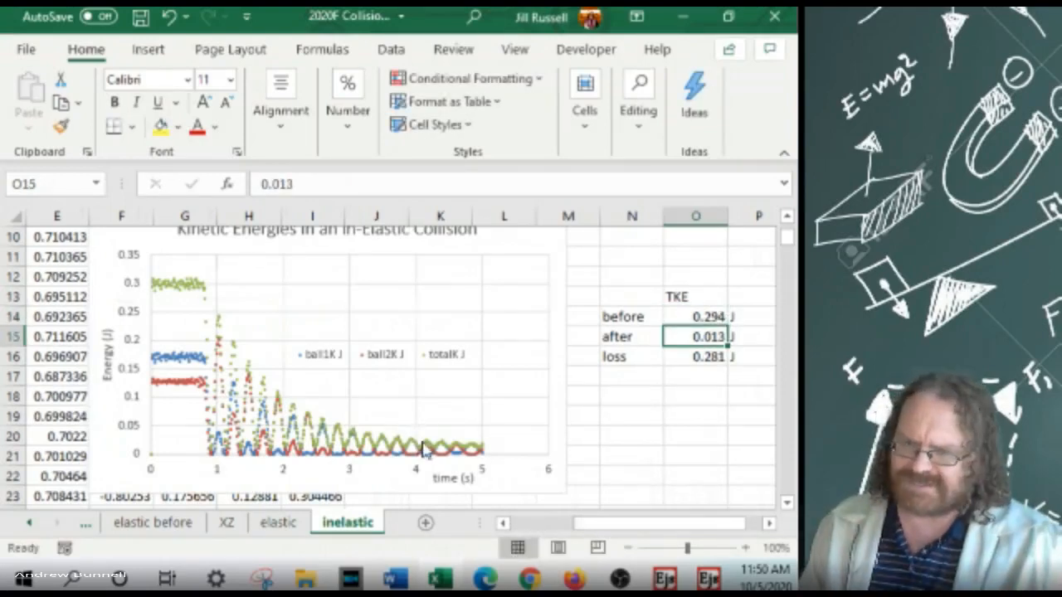
Set the after TKE in O15 to 0.0139 and check it against the last totalK point on the chart
mouse_move(469, 451)
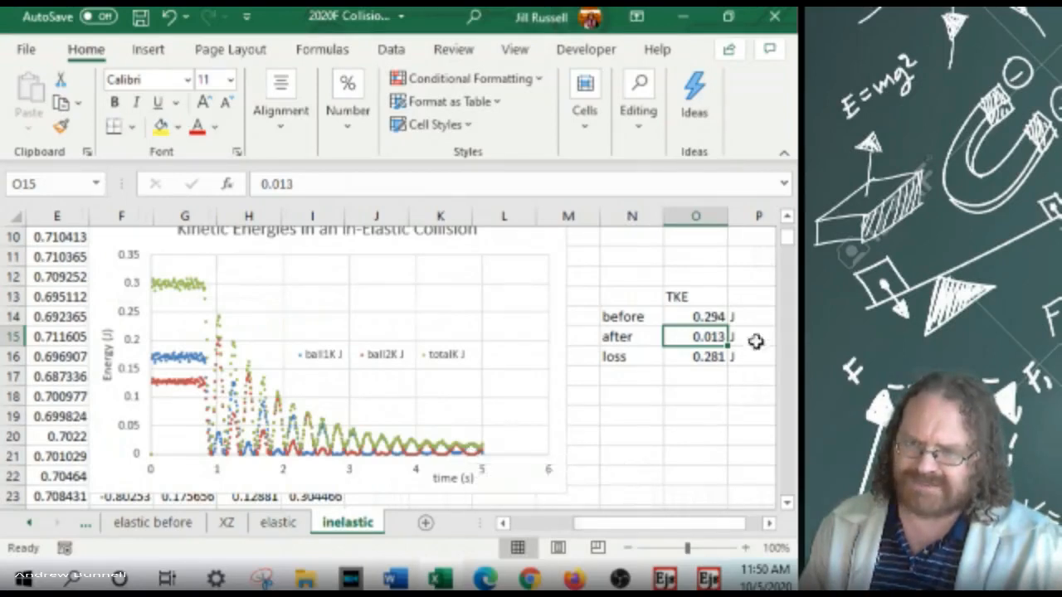
click(322, 184)
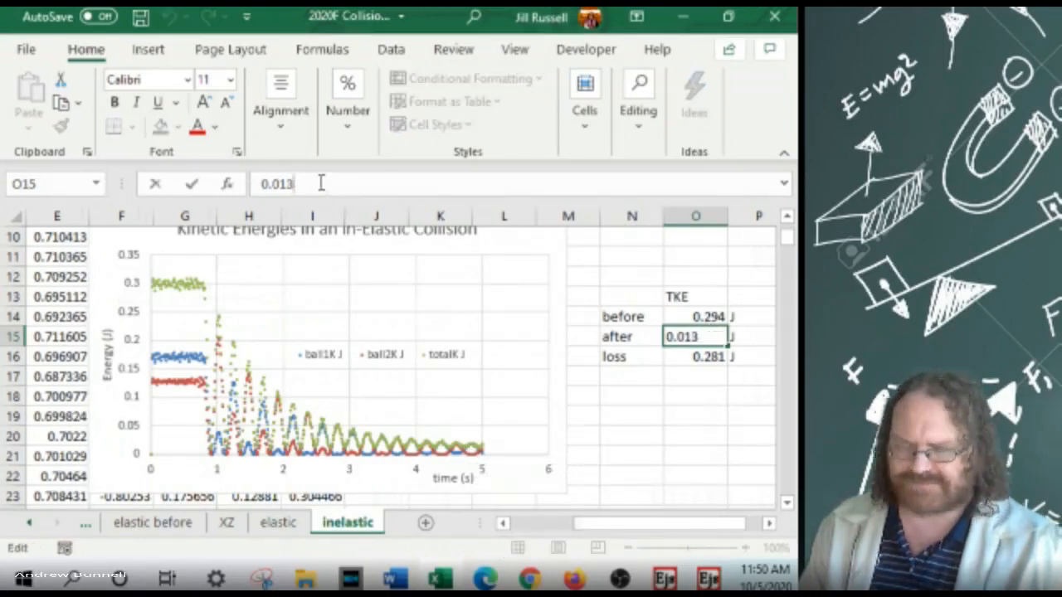
key(Return)
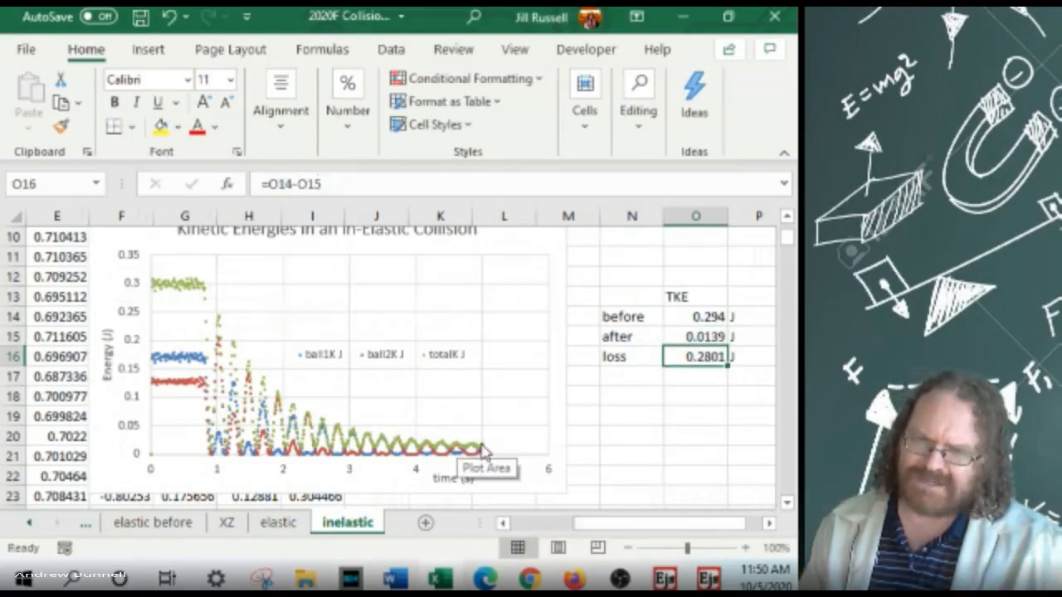
mouse_move(484, 451)
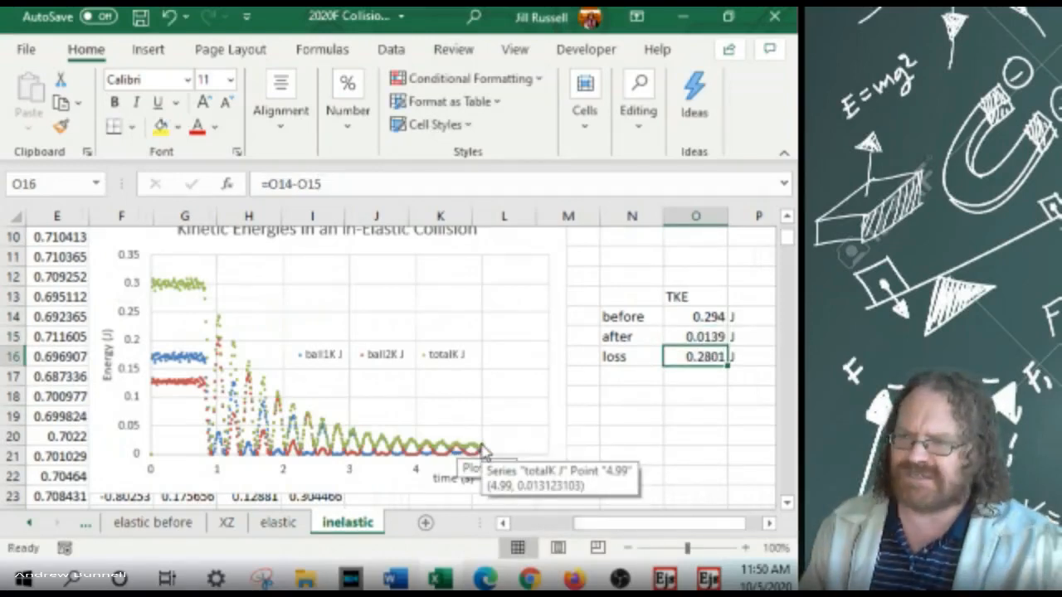